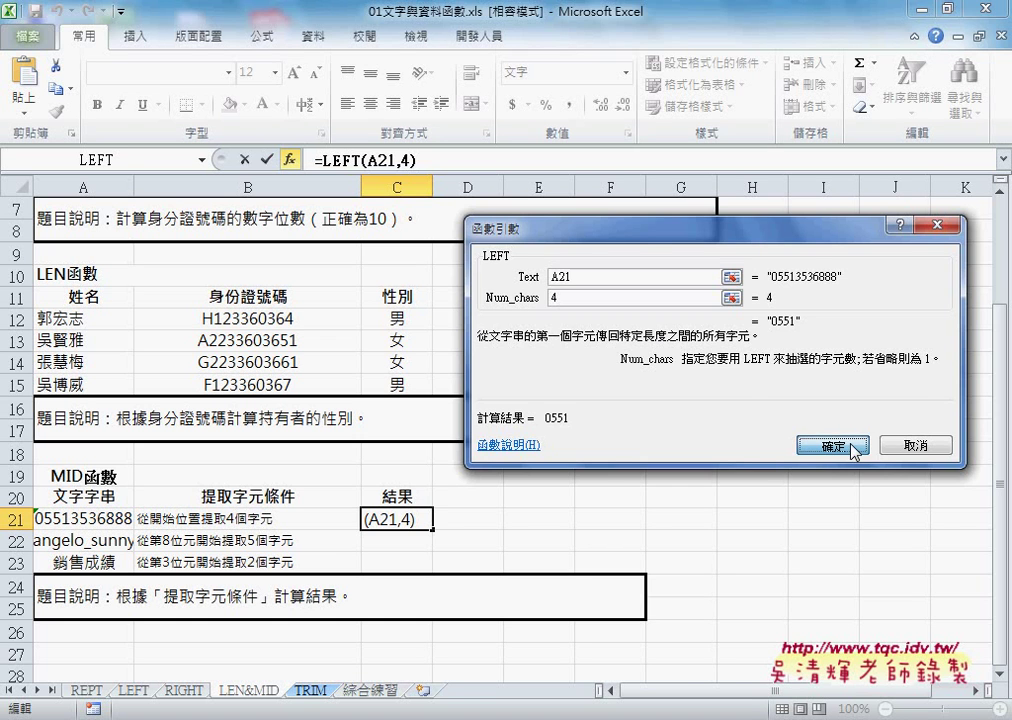
- Confirm =LEFT(A21,4) in C21, widen column C, and change C21 from Text to General format
click(850, 444)
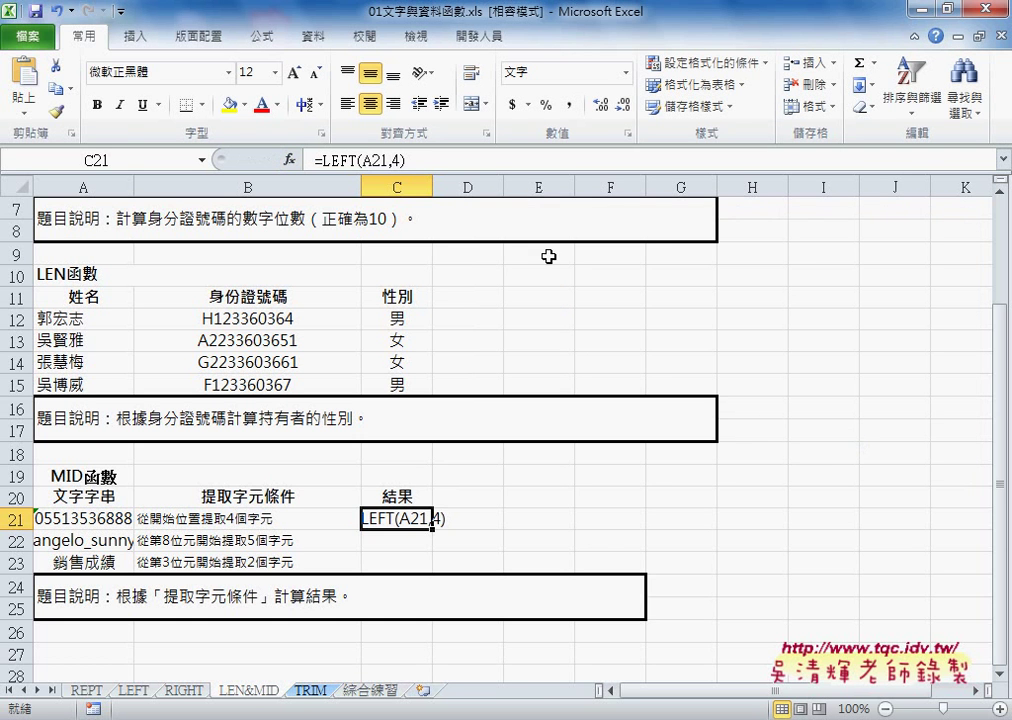
drag(433, 190, 490, 190)
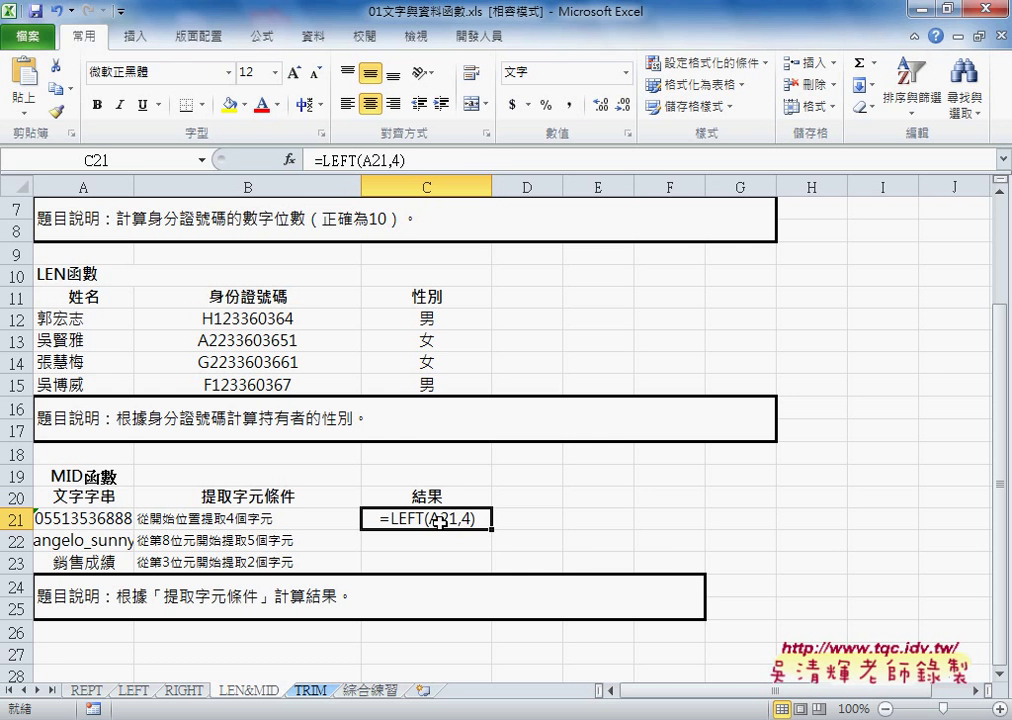
right_click(441, 524)
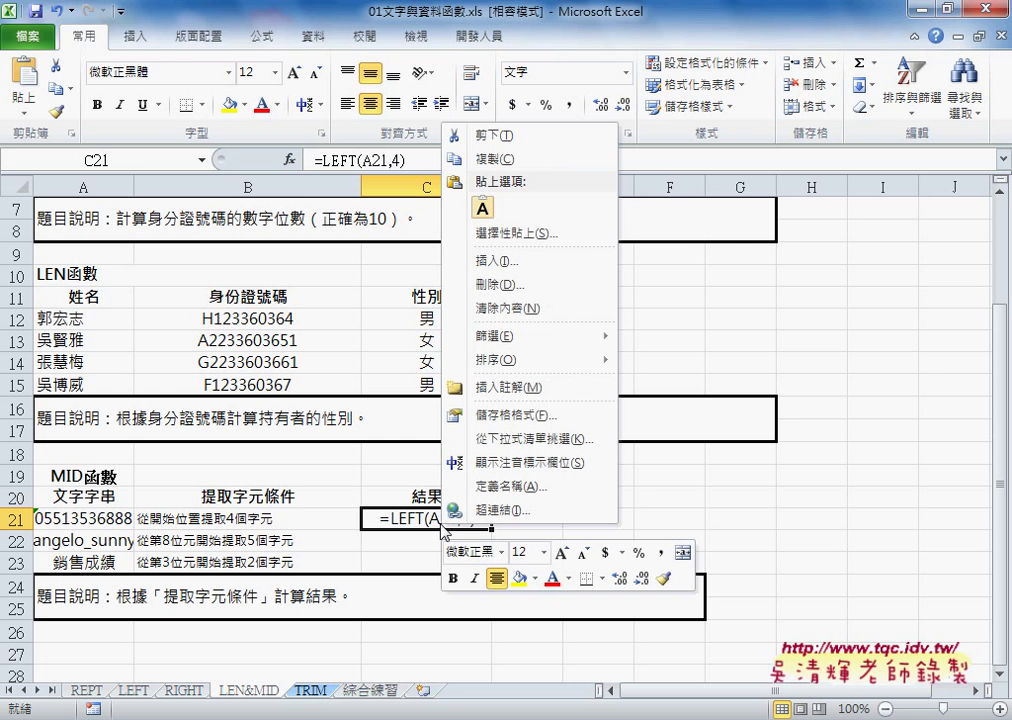
click(512, 416)
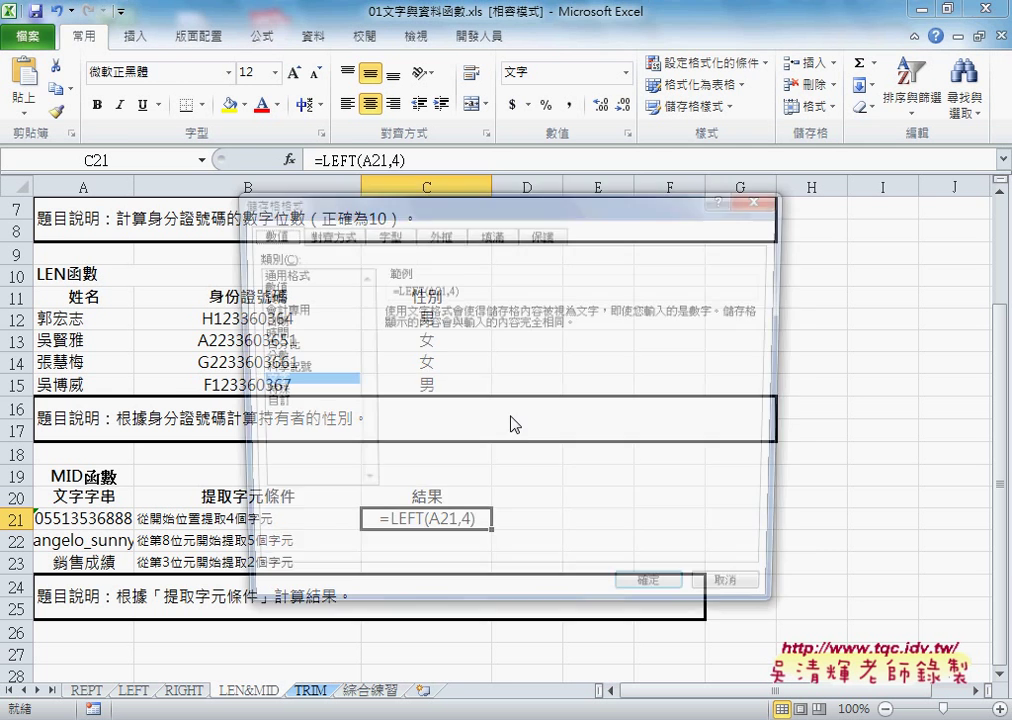
drag(400, 200, 684, 196)
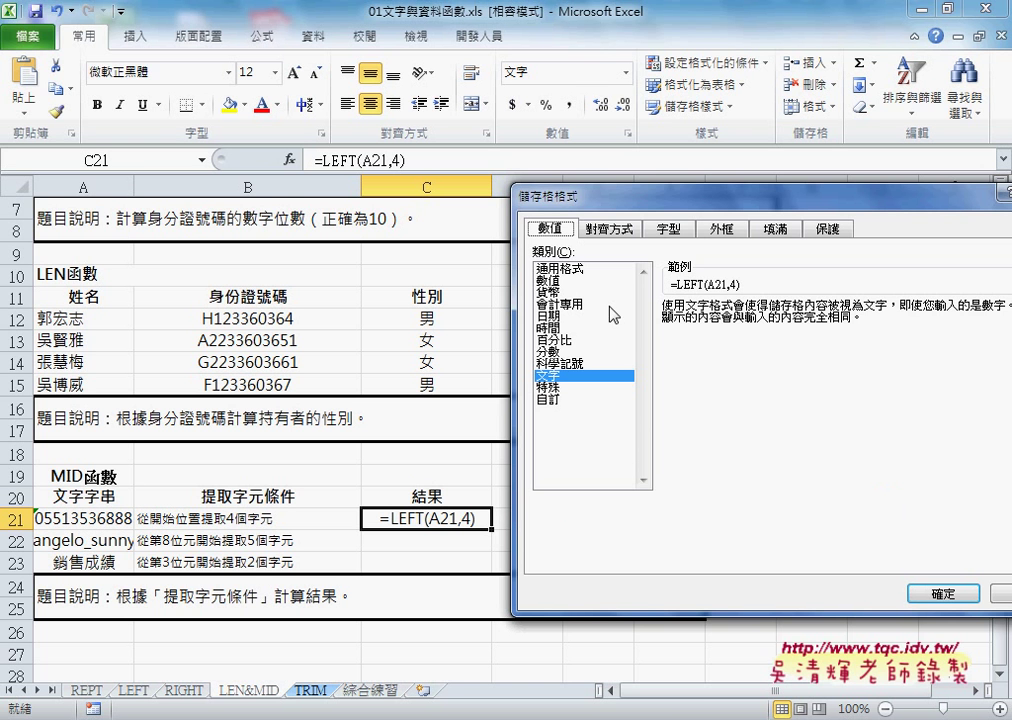
click(592, 269)
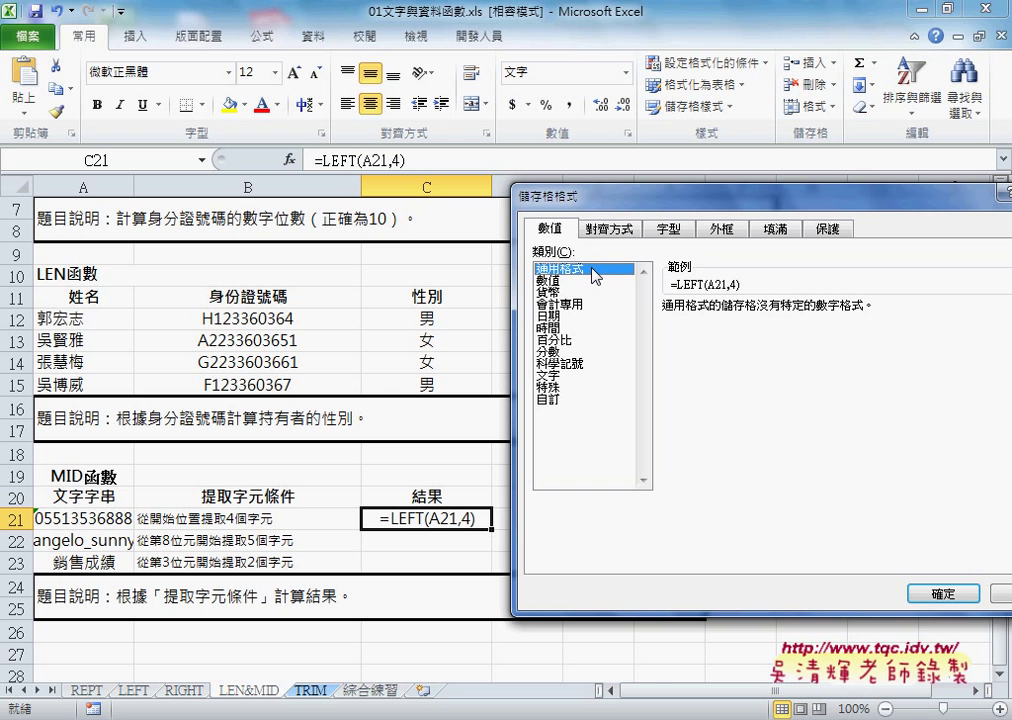
click(942, 591)
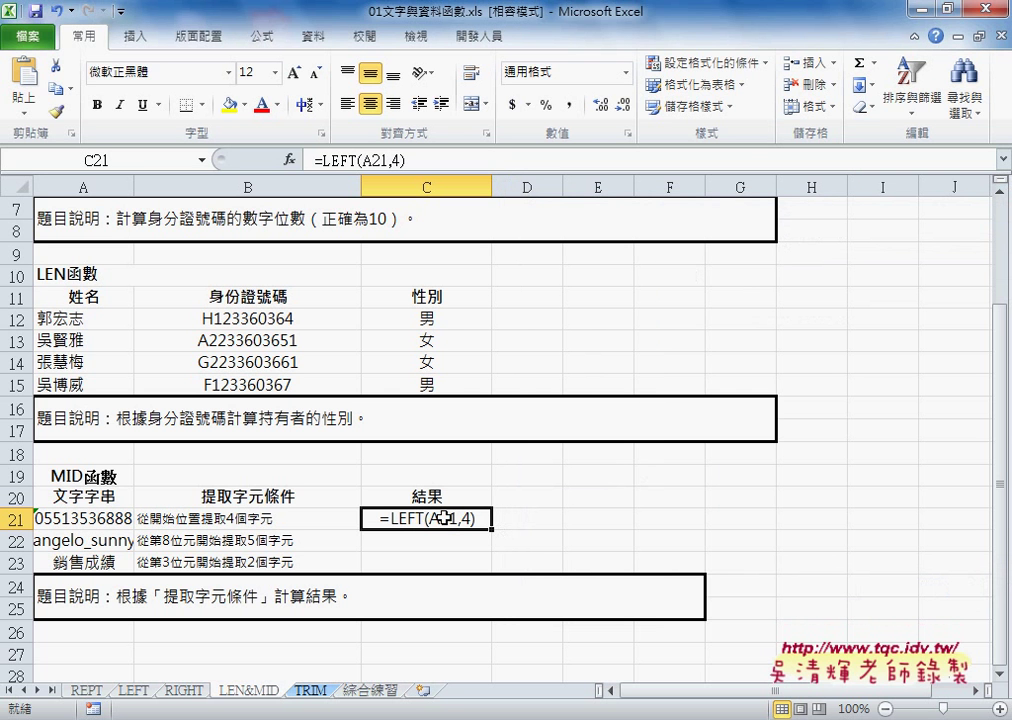
click(343, 157)
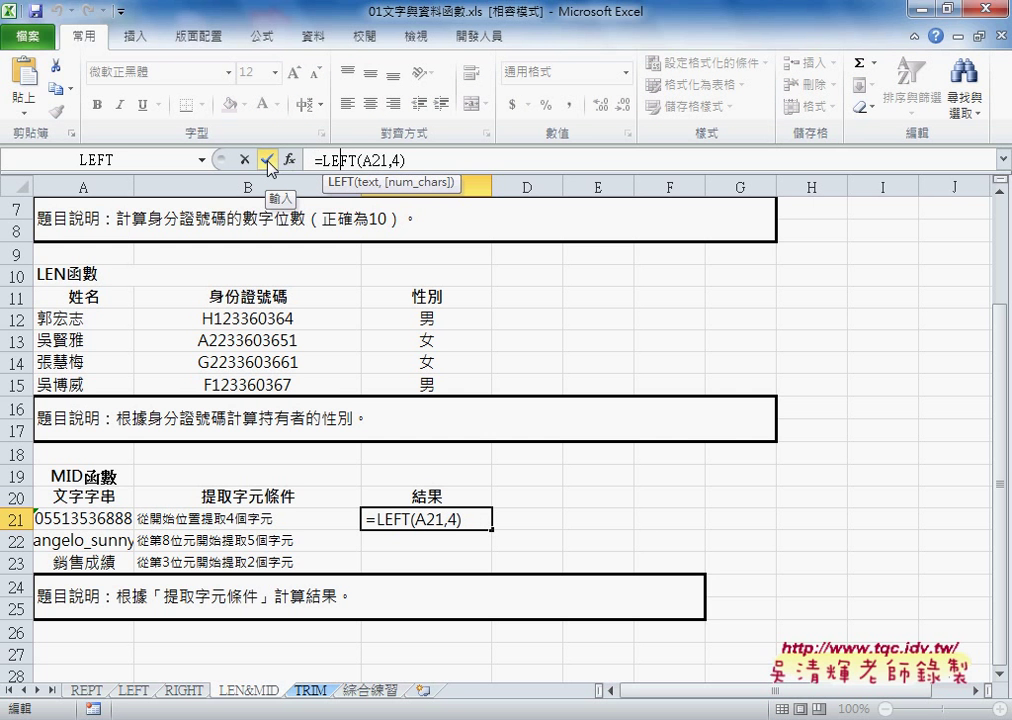
- Commit C21's formula so it displays 0551, then mark the 776 part of the example number
click(268, 160)
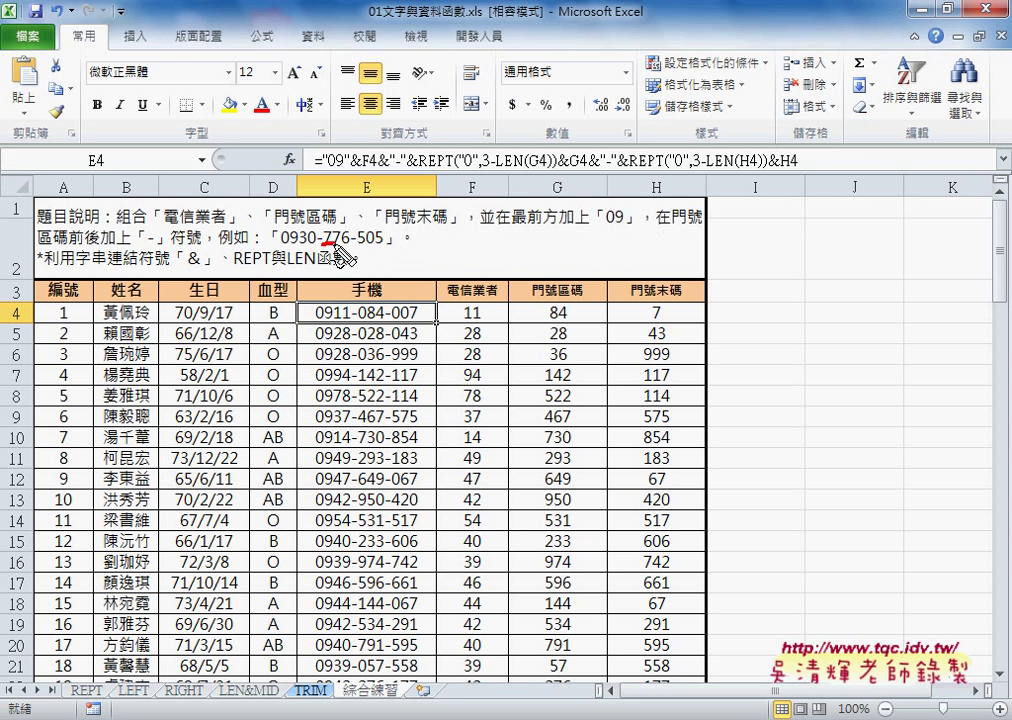
drag(322, 243, 383, 243)
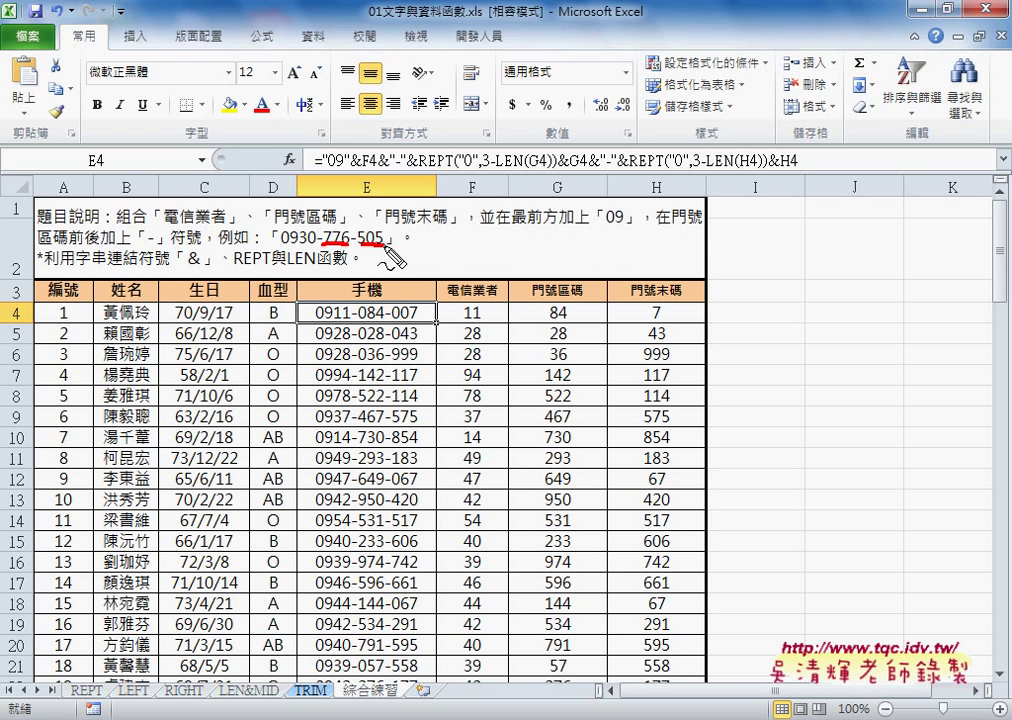
key(Escape)
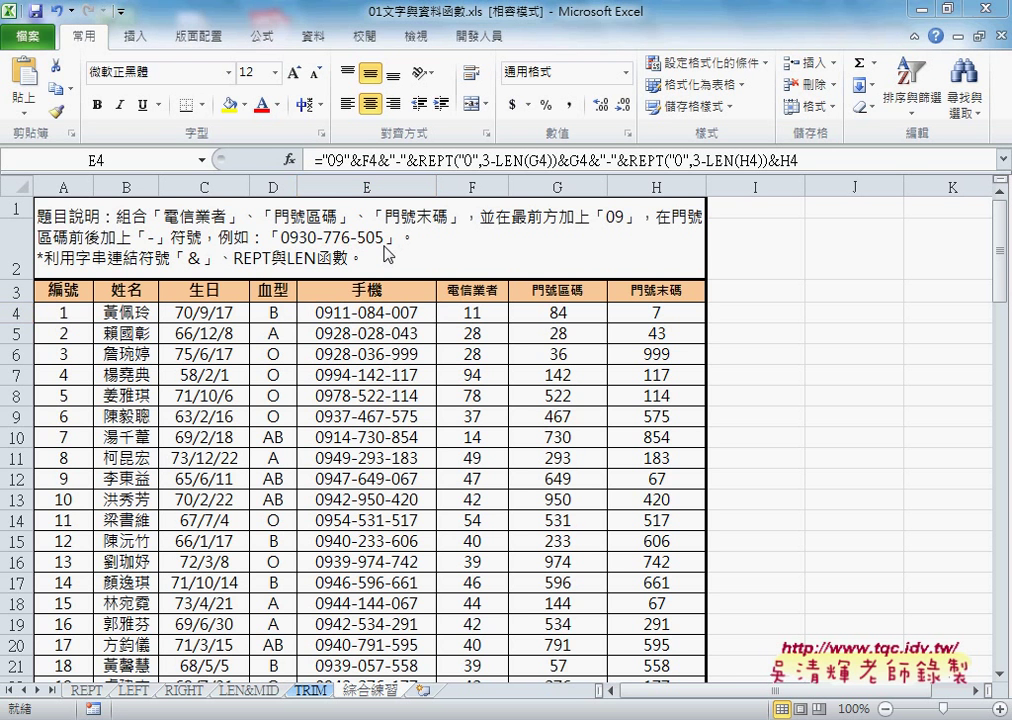
- Select the 門號區碼 and 門號末碼 values in G4:H103
click(555, 313)
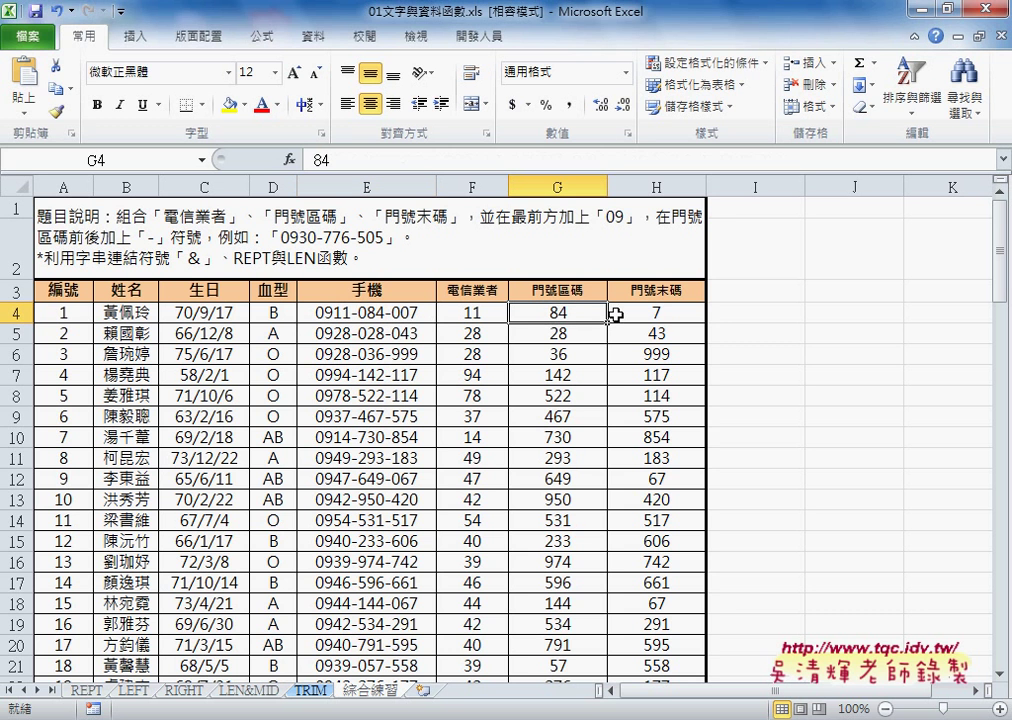
drag(659, 313, 598, 313)
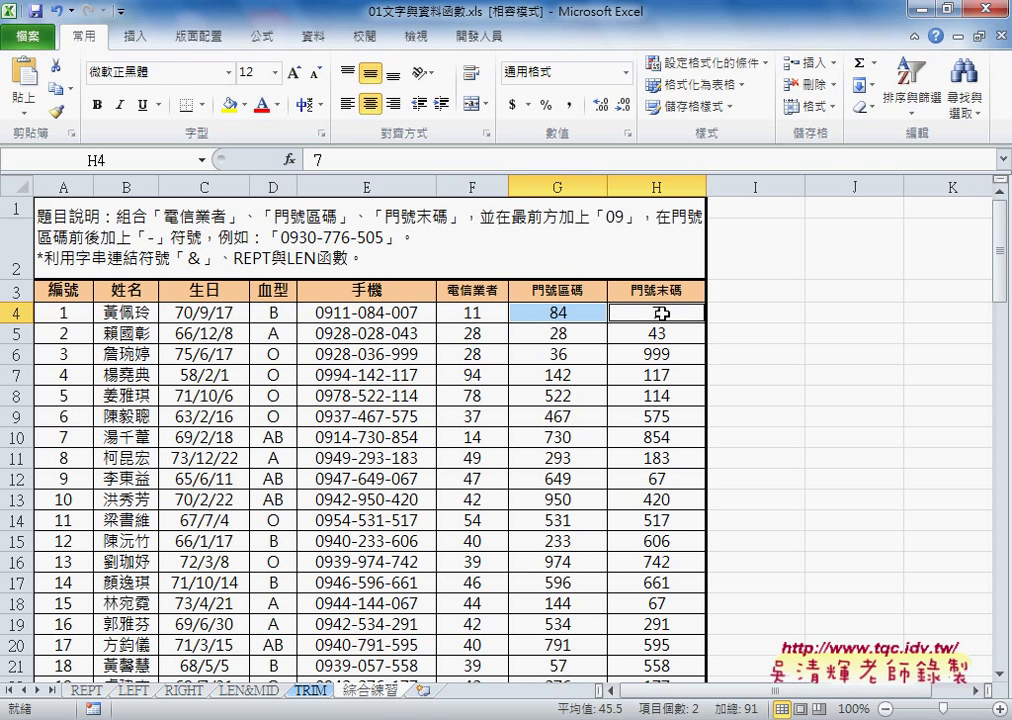
key(ctrl+shift+Down)
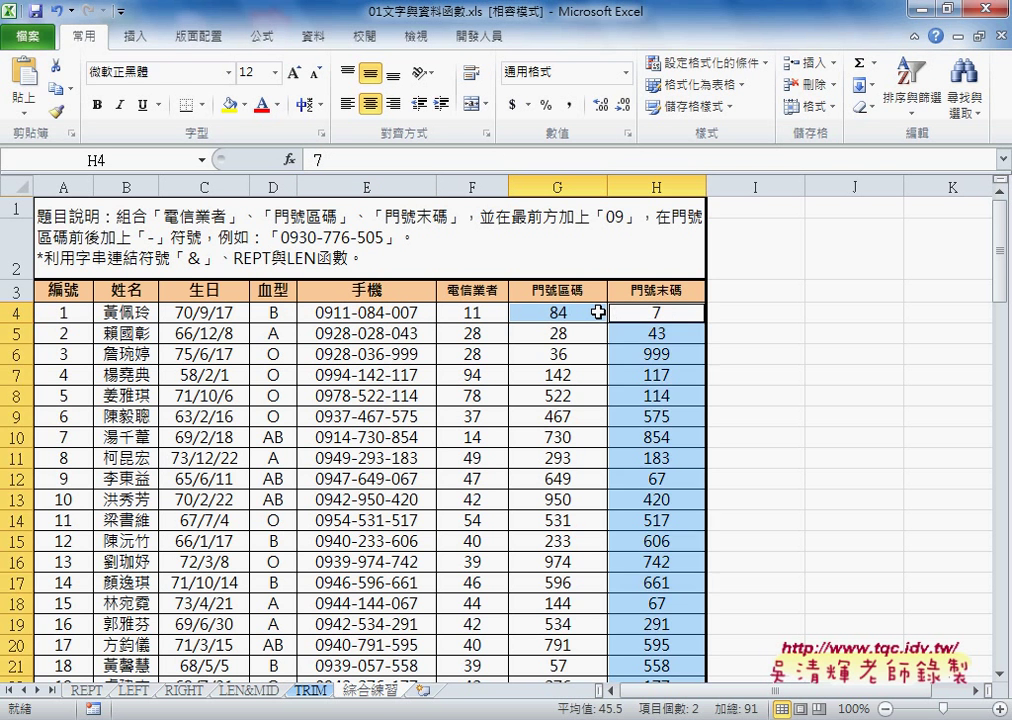
scroll(598, 313, up, 8)
scroll(598, 313, up, 6)
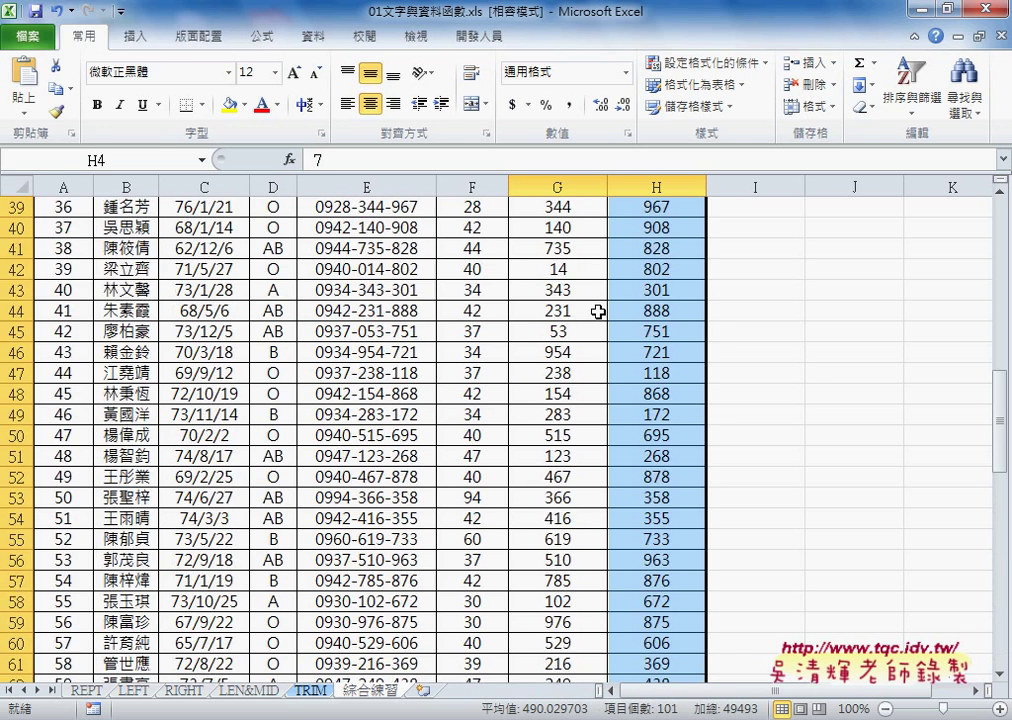
scroll(598, 313, up, 7)
scroll(590, 285, up, 4)
scroll(583, 260, up, 2)
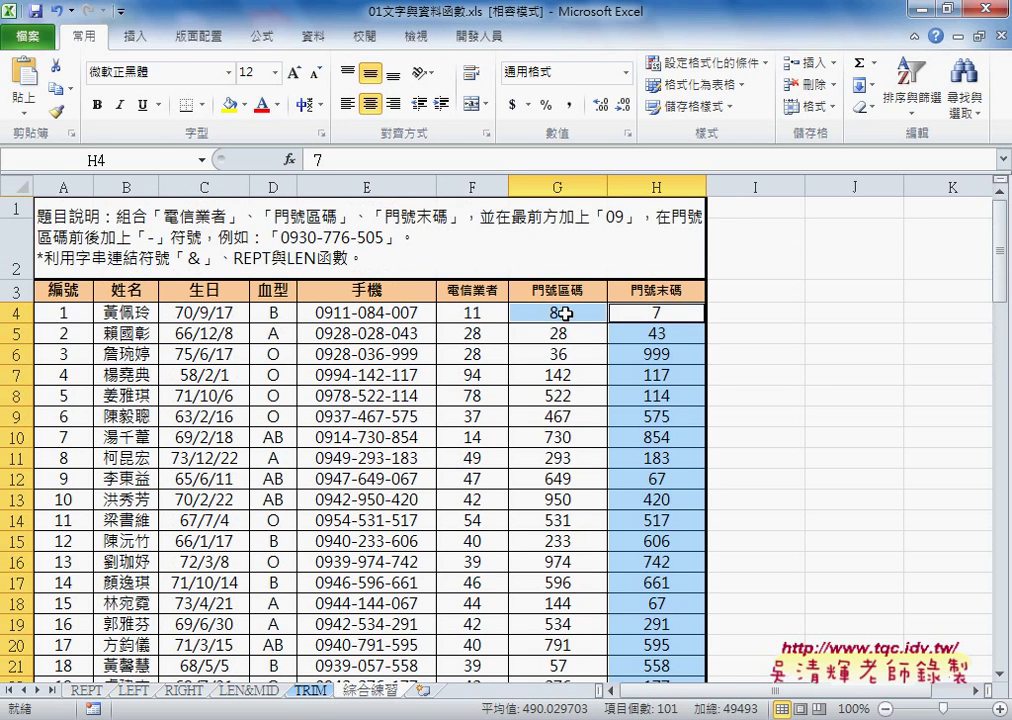
mouse_move(560, 313)
mouse_down()
mouse_move(638, 343)
mouse_move(641, 313)
mouse_up()
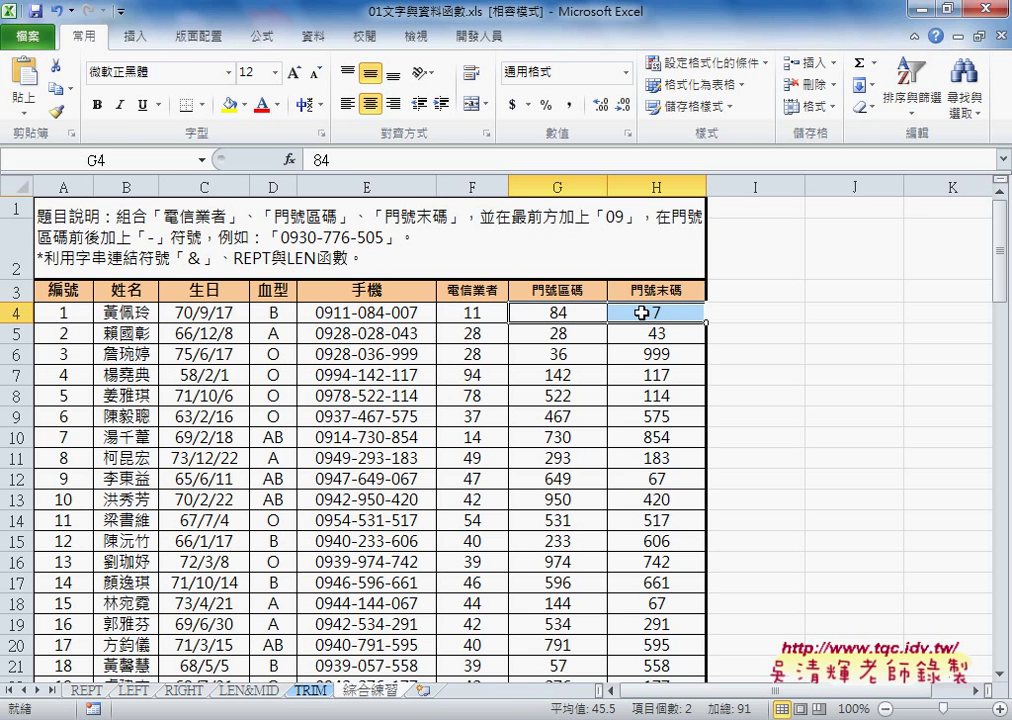
key(ctrl+shift+Down)
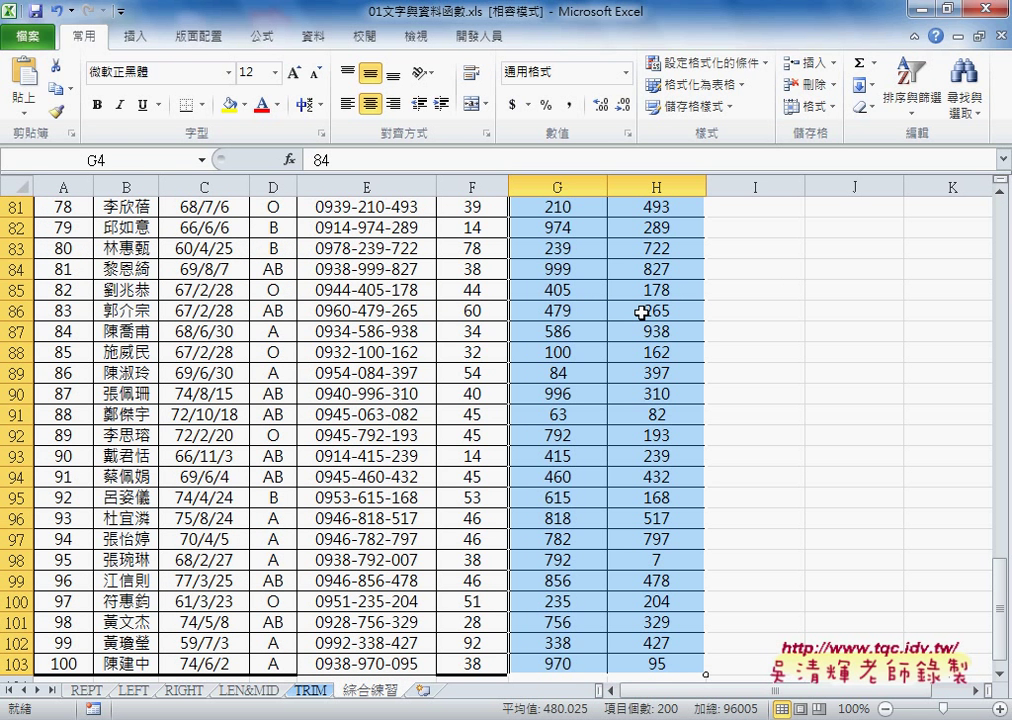
scroll(641, 313, up, 12)
scroll(635, 320, up, 7)
scroll(630, 330, up, 8)
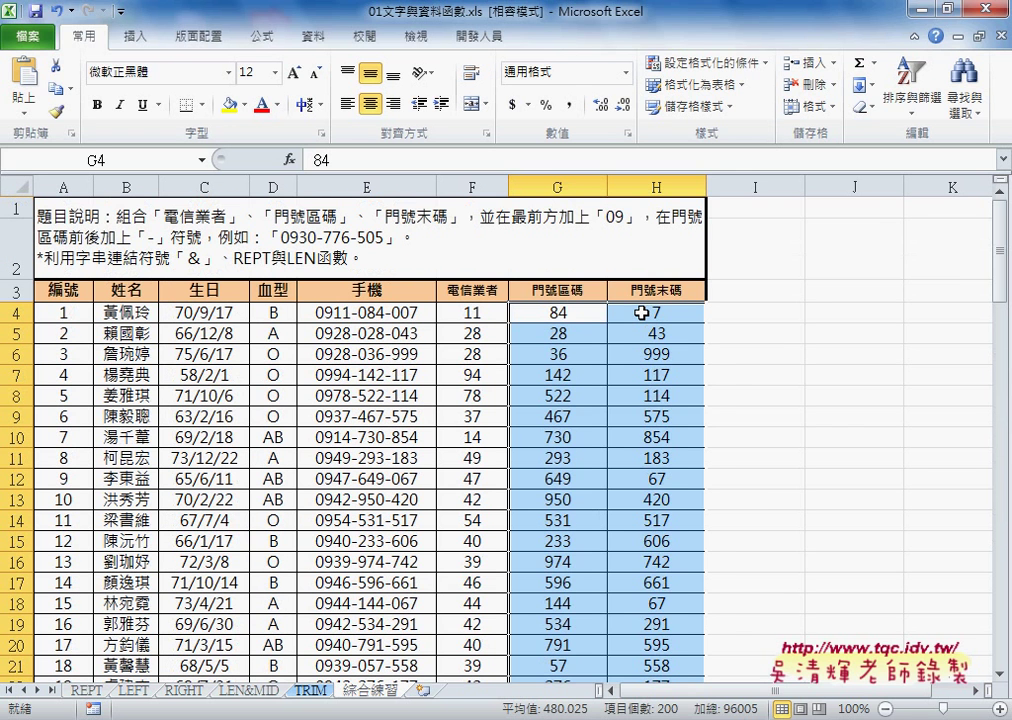
- Apply custom number format 000 to G4:H103 so codes show as 084 and 007
right_click(627, 315)
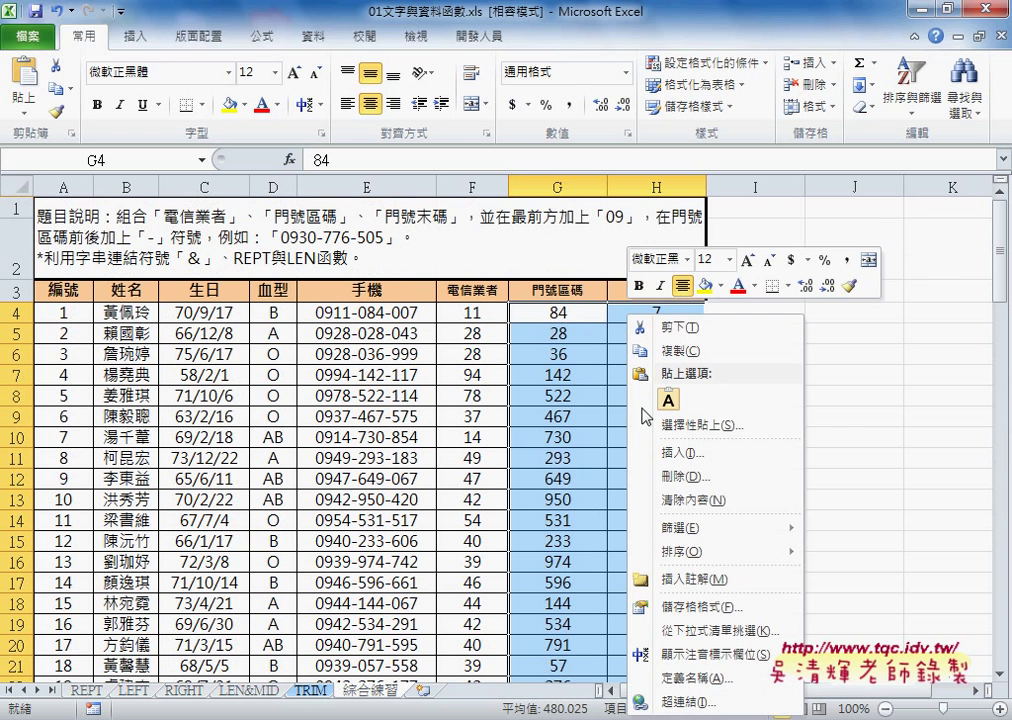
click(693, 612)
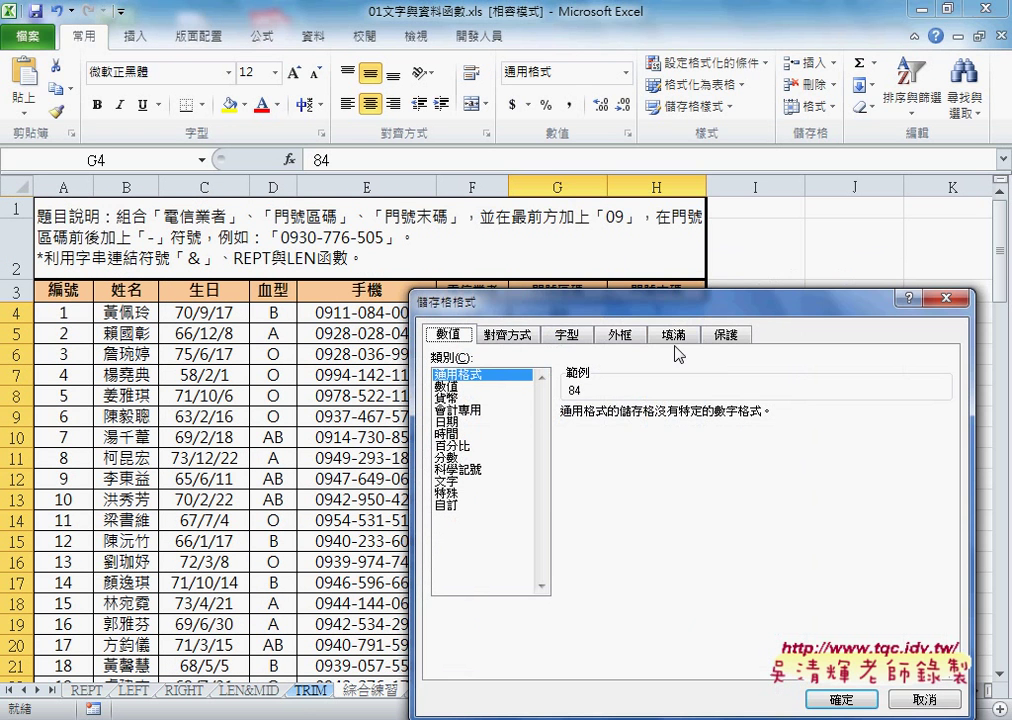
drag(480, 300, 715, 234)
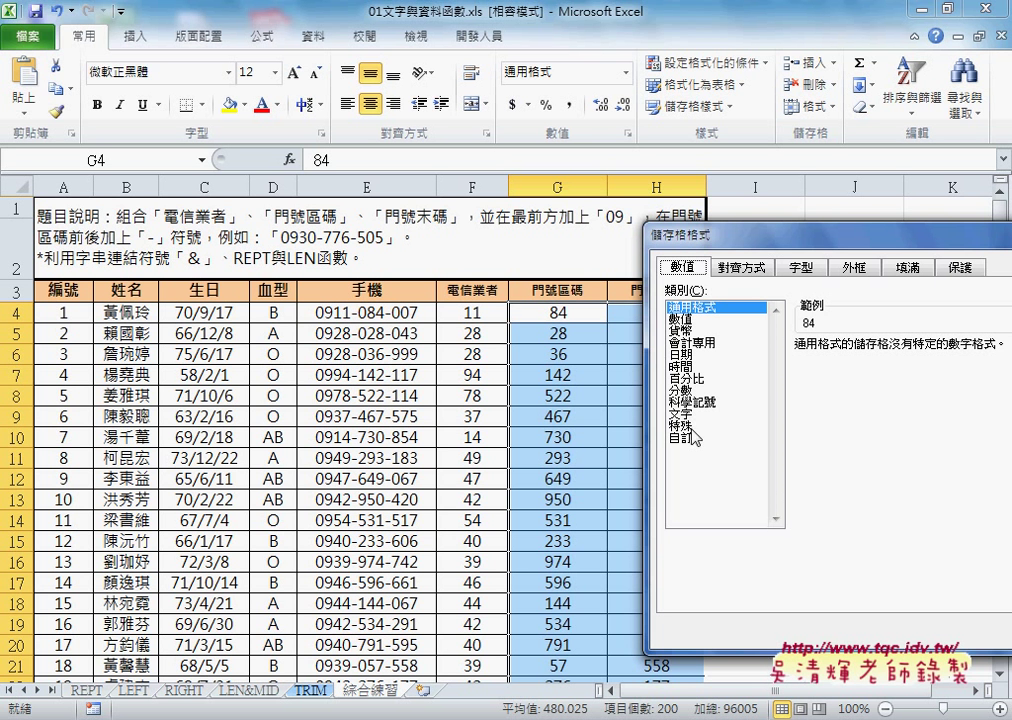
click(695, 440)
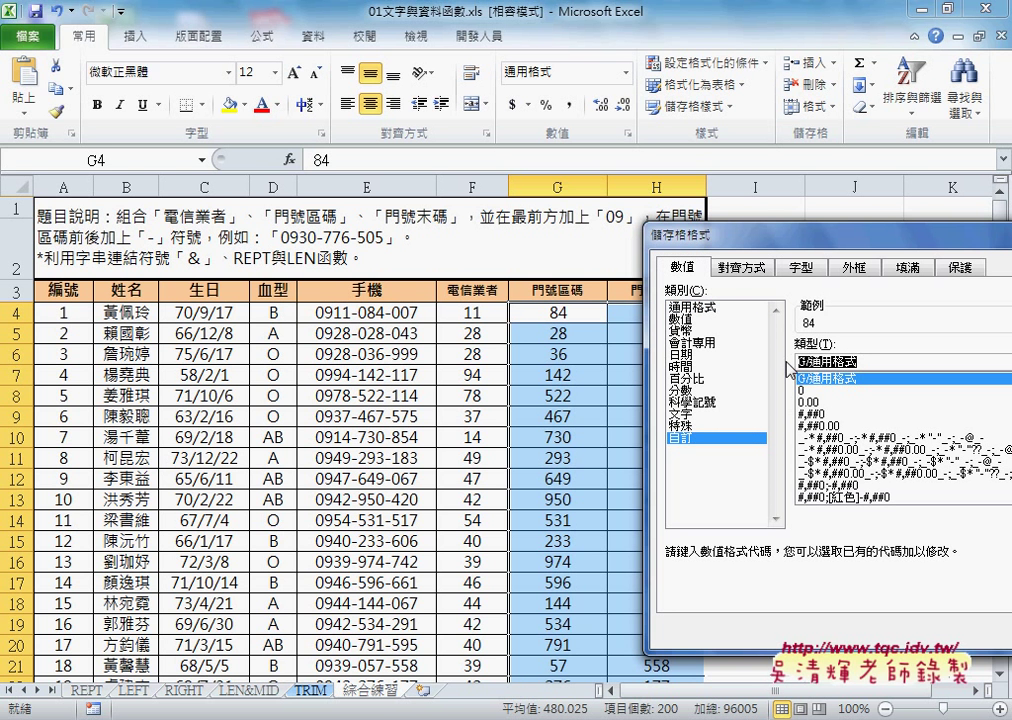
text(000)
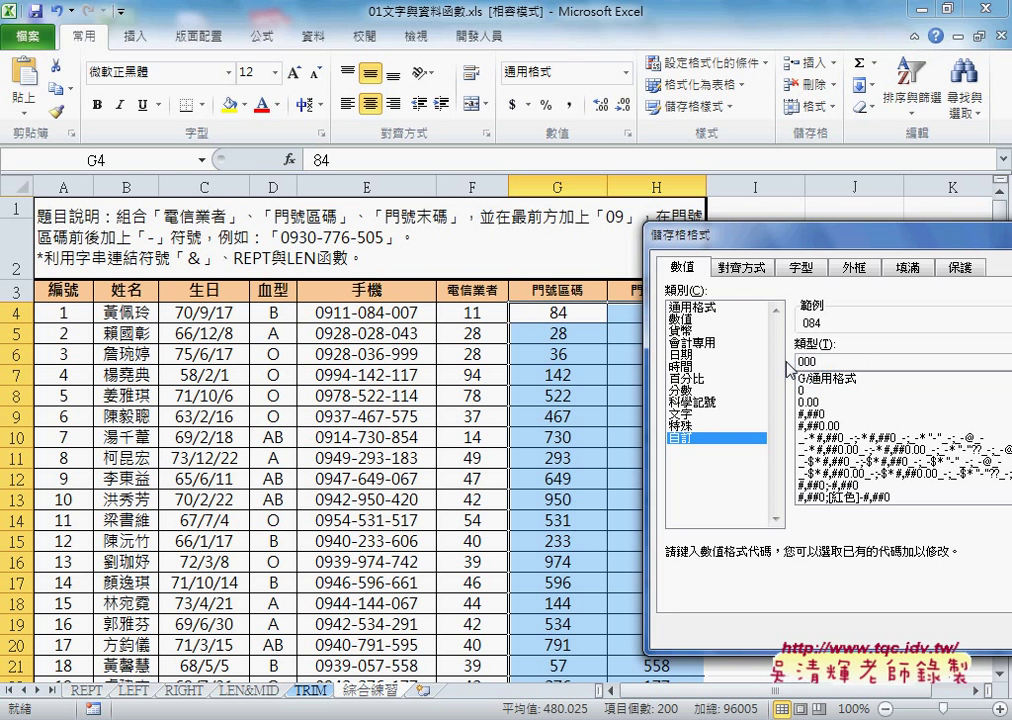
drag(700, 234, 643, 99)
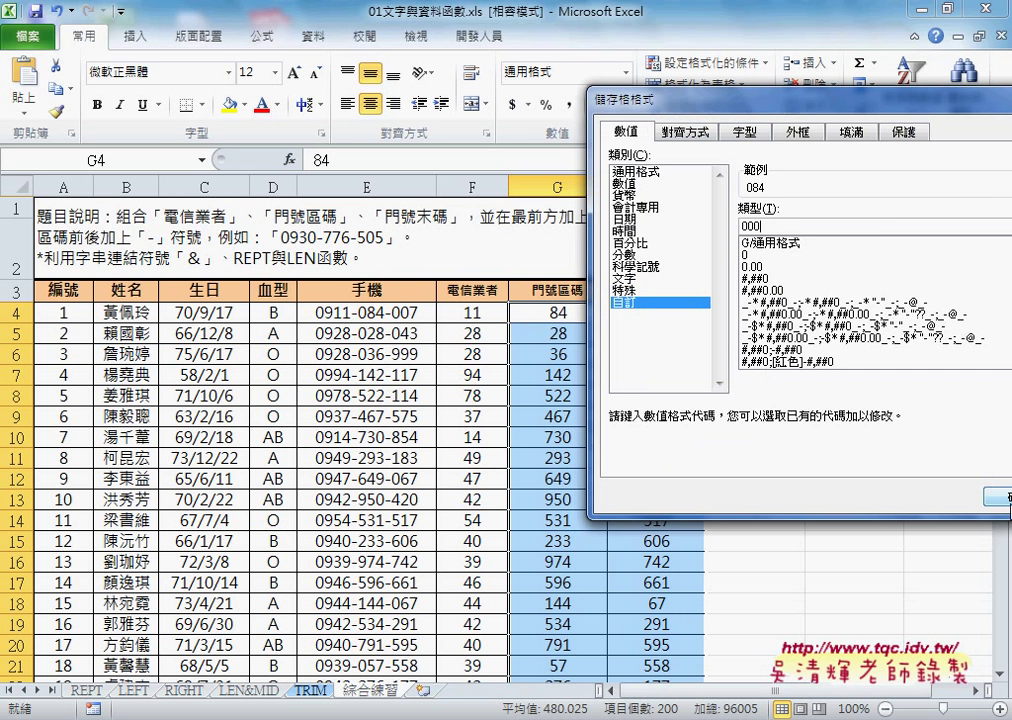
click(995, 503)
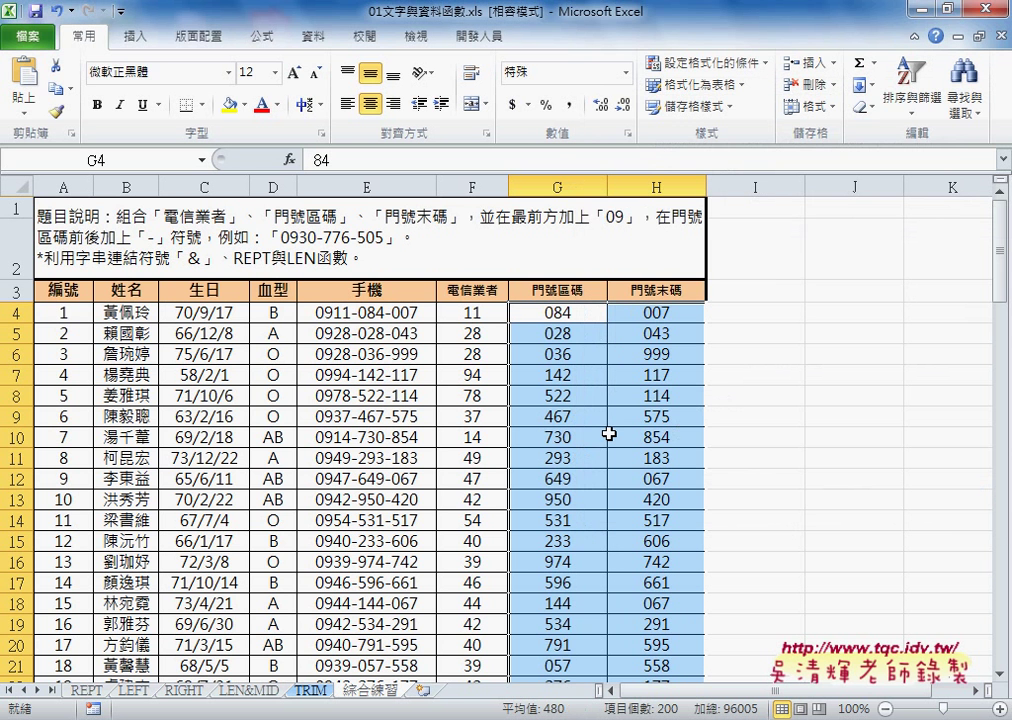
scroll(609, 433, down, 2)
scroll(609, 433, down, 2)
scroll(609, 433, down, 4)
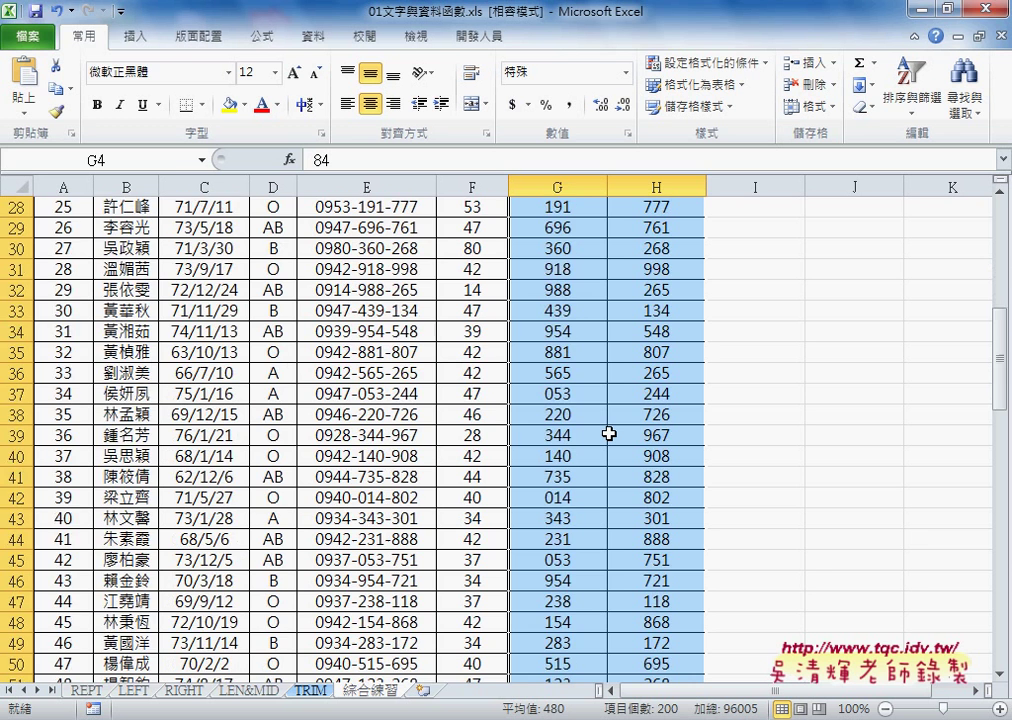
scroll(609, 433, up, 4)
scroll(609, 433, up, 5)
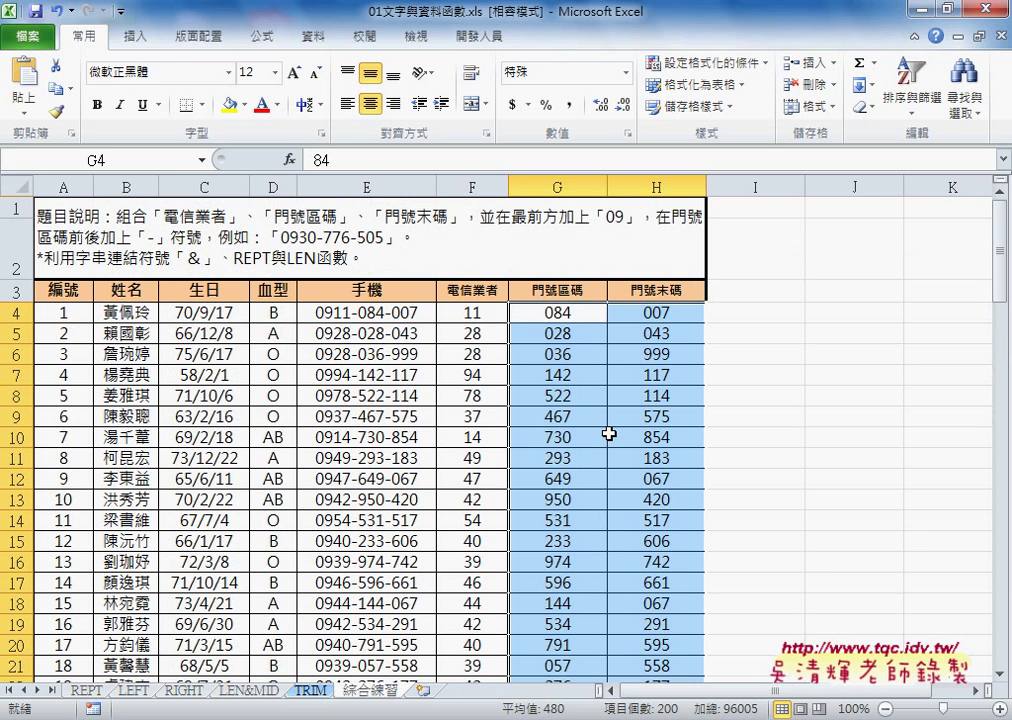
- Verify G4 stores 84 and H4 stores 7, then delete the existing formula in E4
click(575, 322)
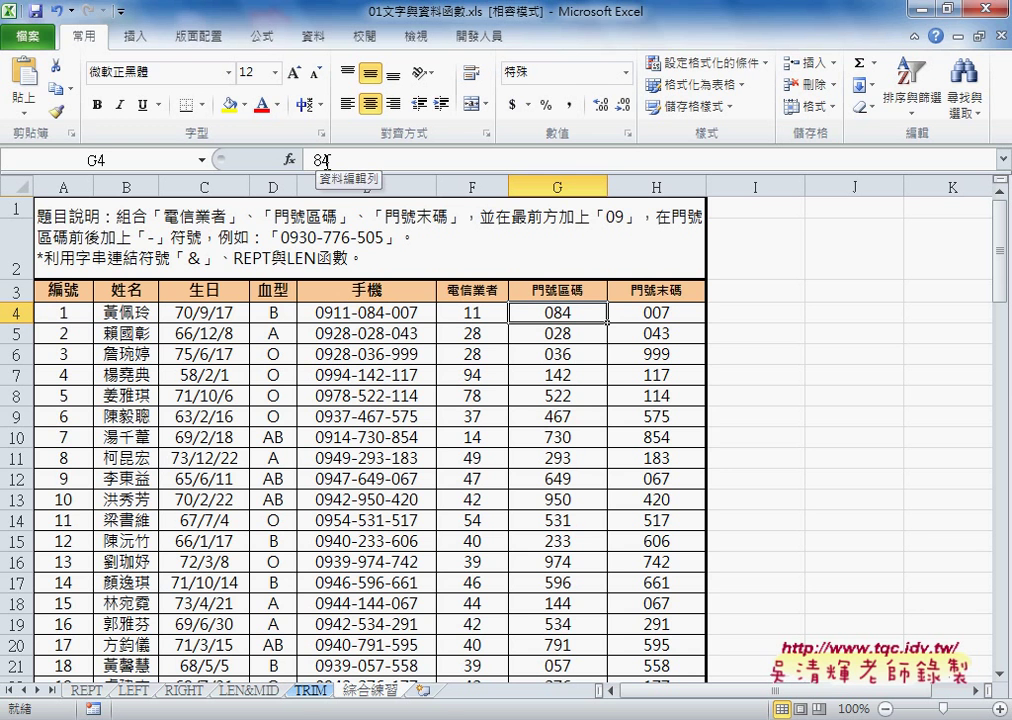
click(660, 314)
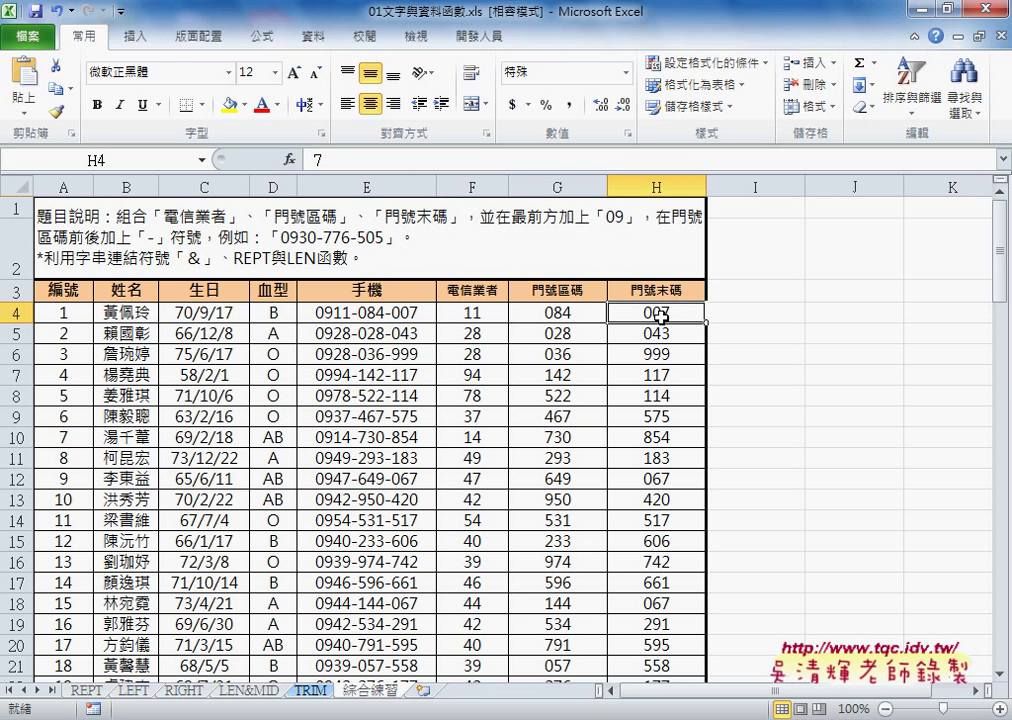
click(580, 314)
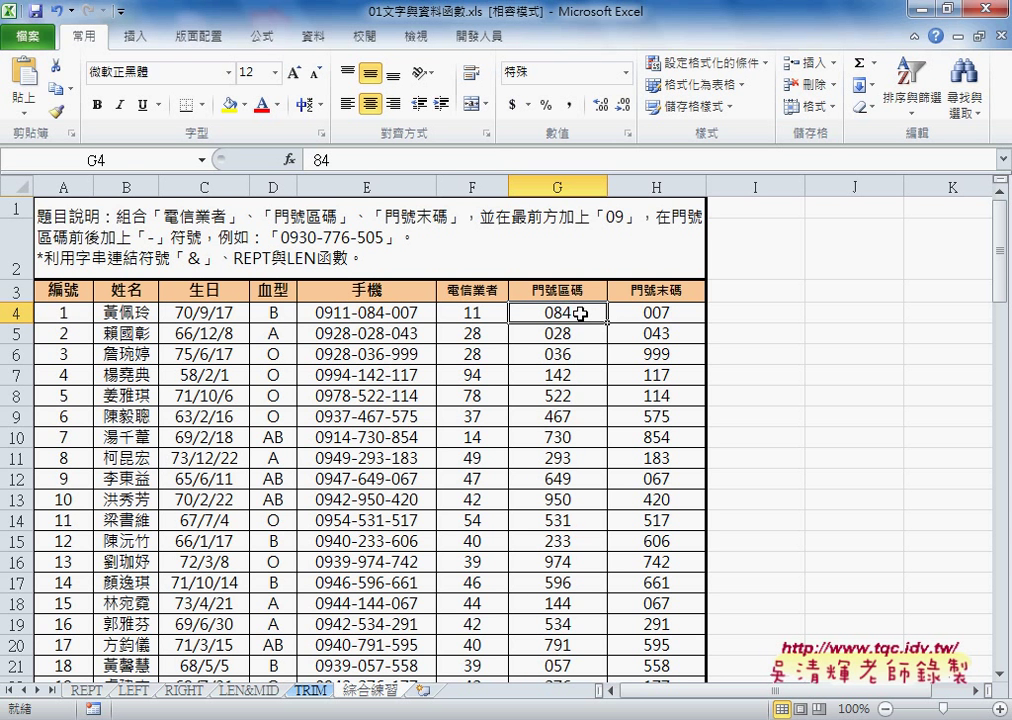
click(385, 314)
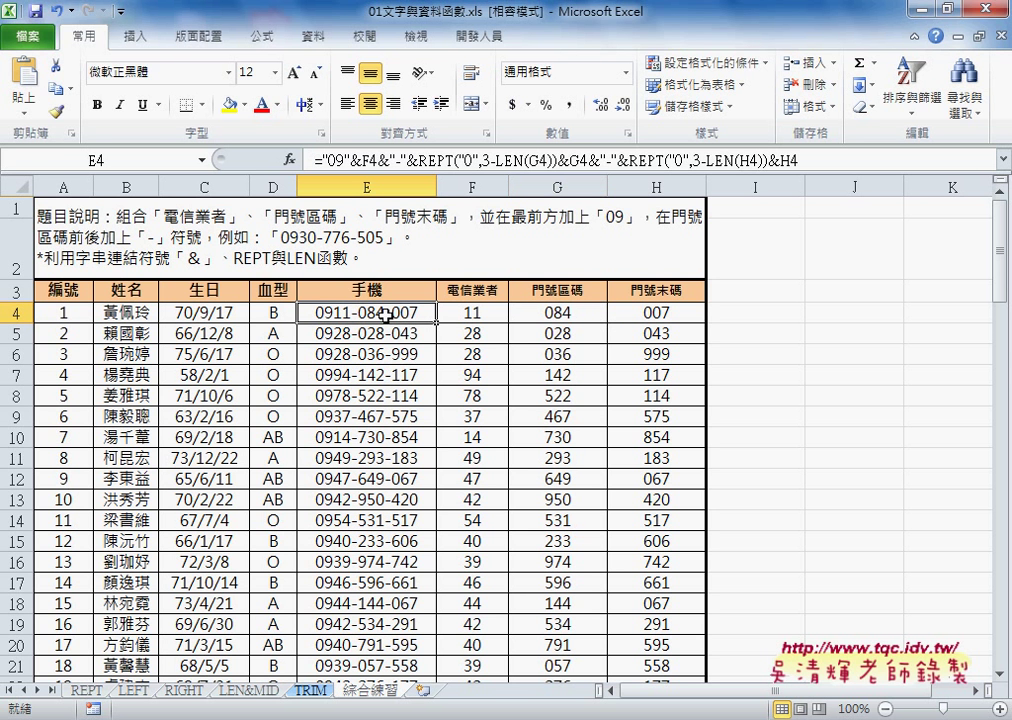
key(Delete)
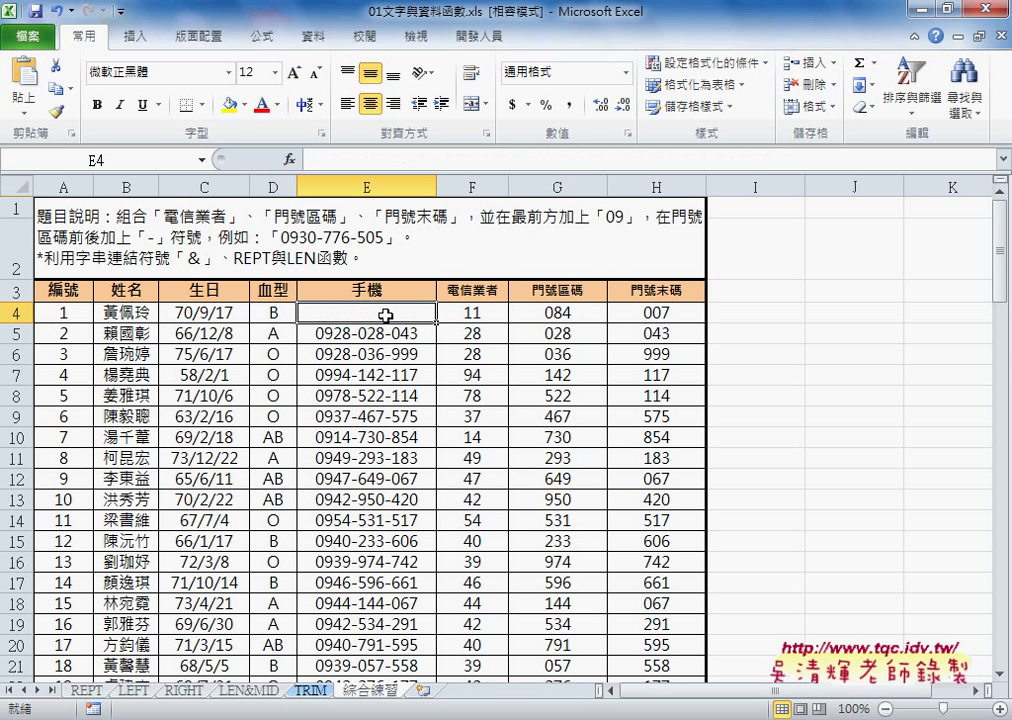
key(shift+Down)
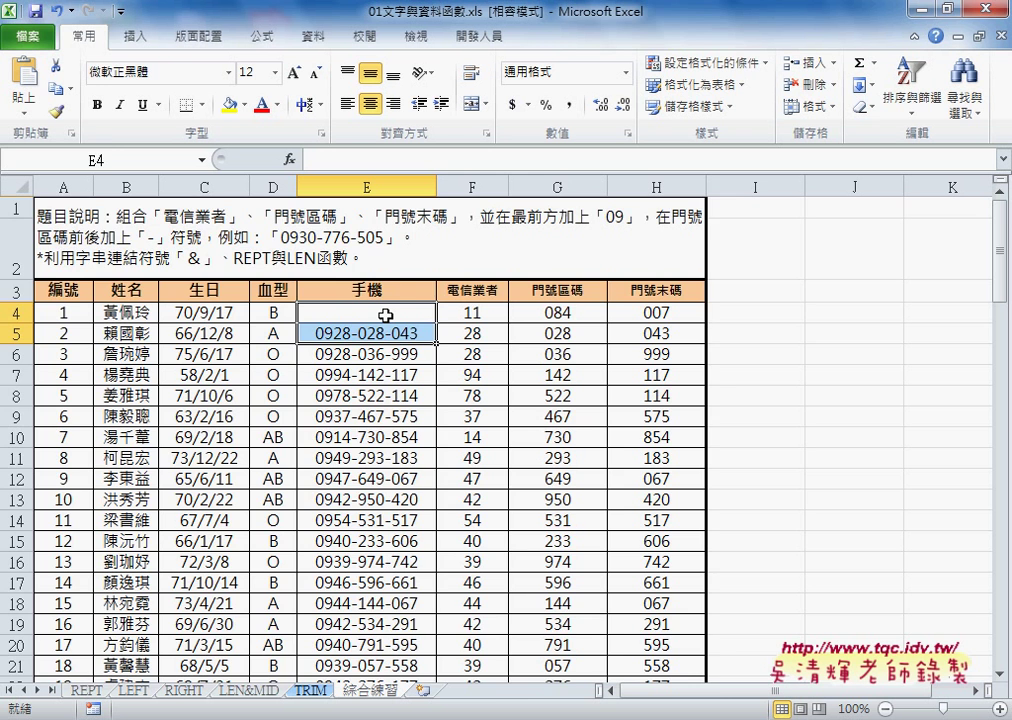
- Clear every cell in the 手機 column from E4 down
key(ctrl+shift+Down)
key(Delete)
key(ctrl+BackSpace)
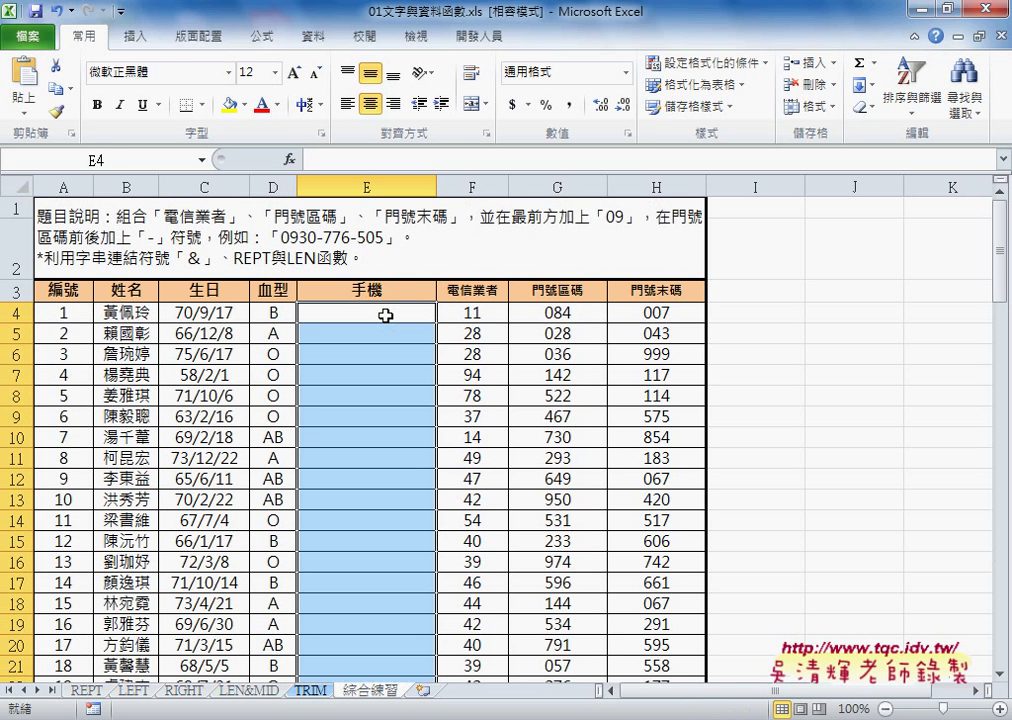
- Start E4's formula as ="09"&F4&"-"& to join 09, the carrier code and a hyphen
click(385, 315)
click(359, 160)
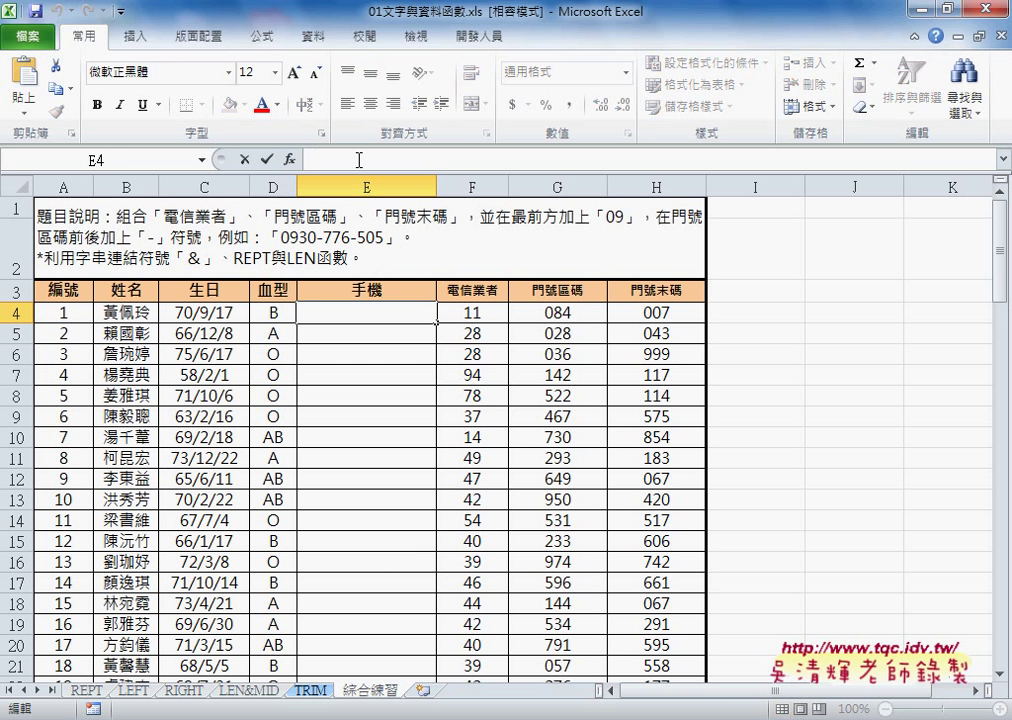
text(=")
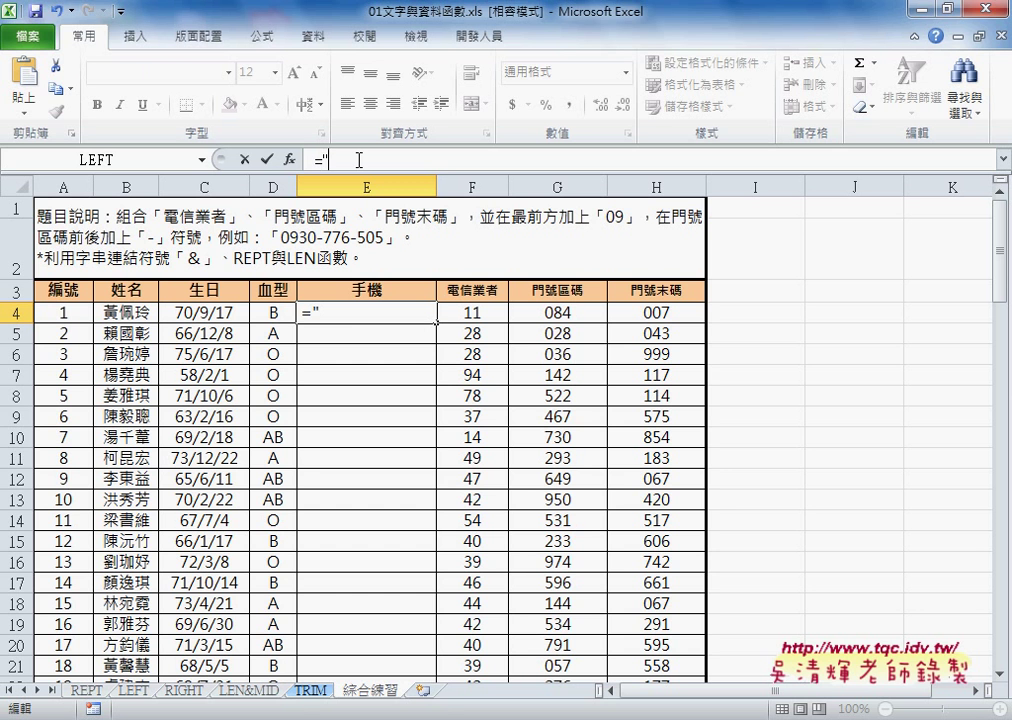
text(09")
text(&)
click(468, 310)
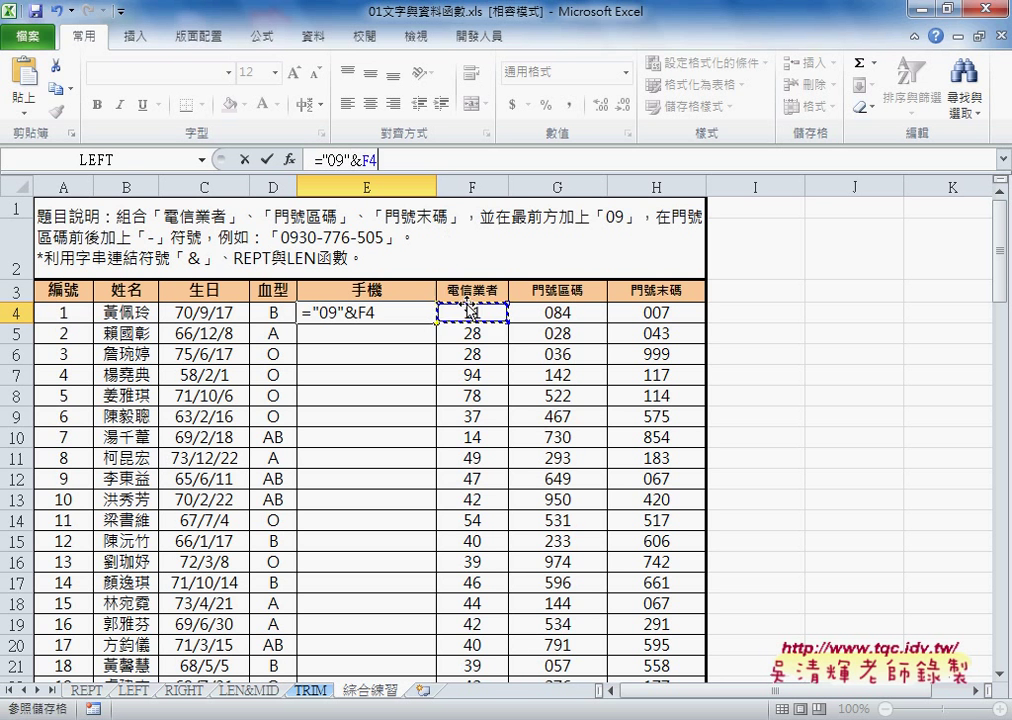
text(&)
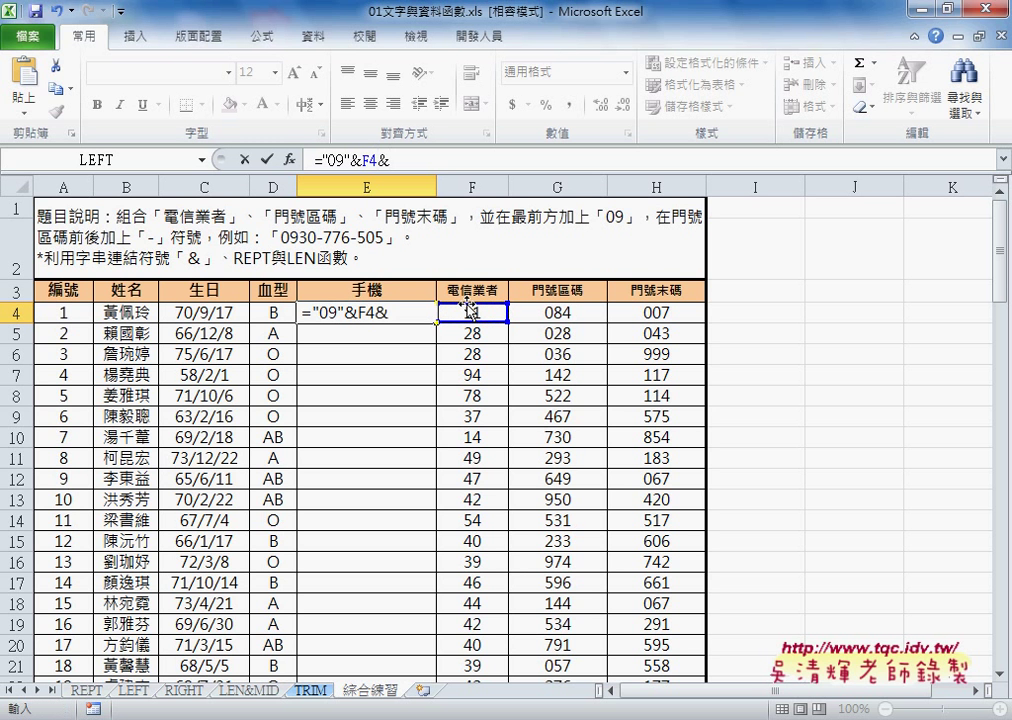
text("-")
text(&)
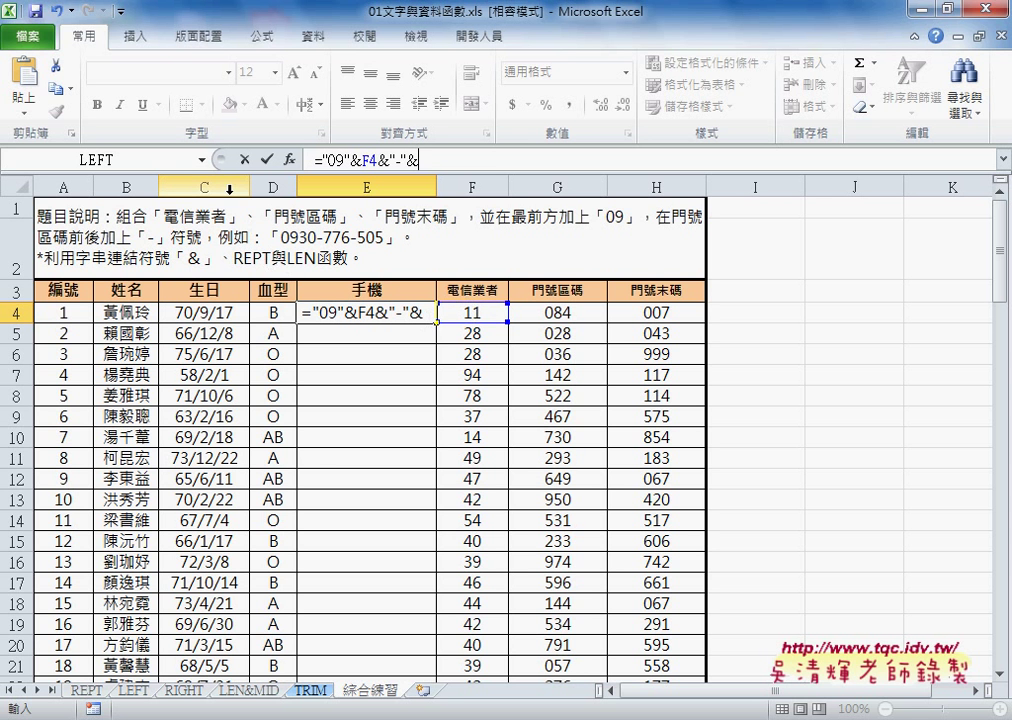
- Pick the TEXT function from the Text category through More Functions
click(202, 159)
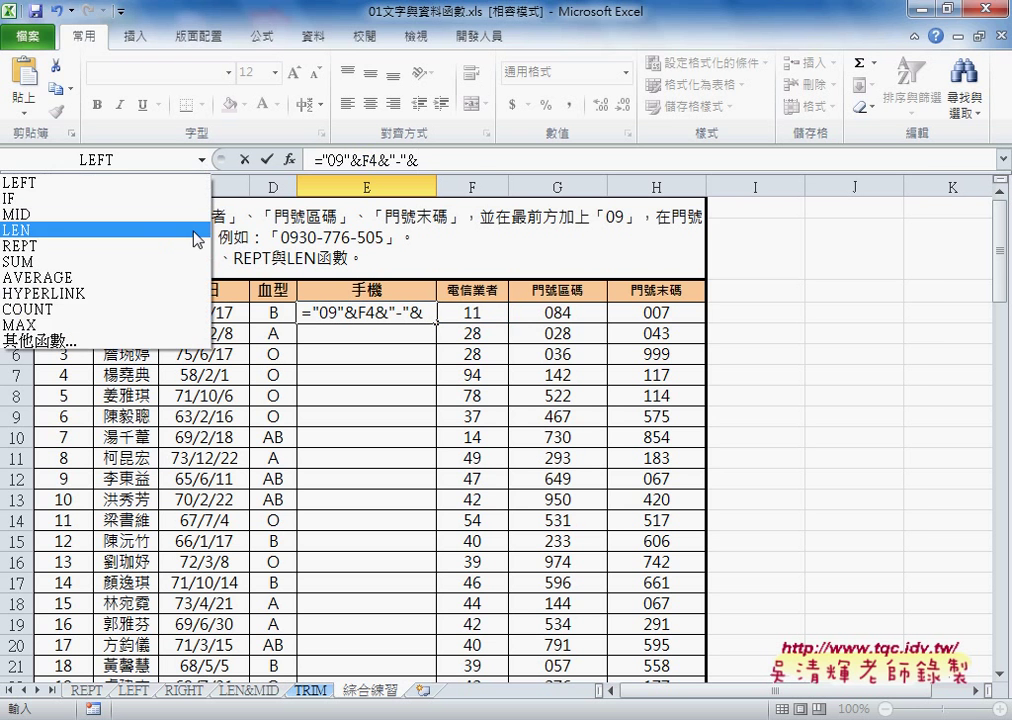
click(78, 342)
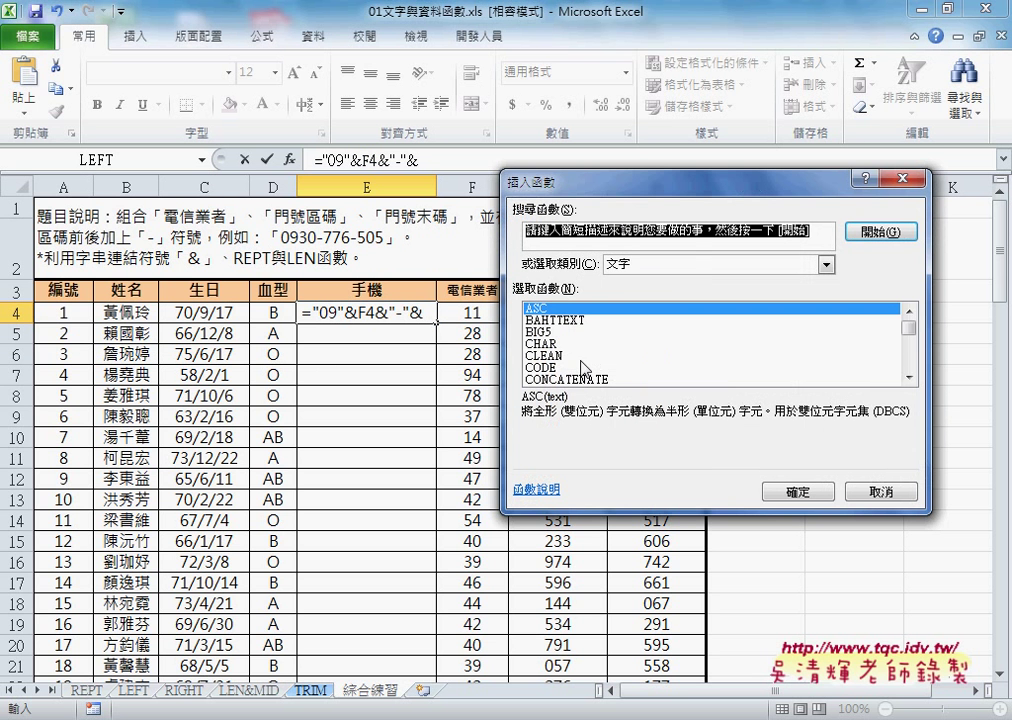
drag(909, 329, 909, 358)
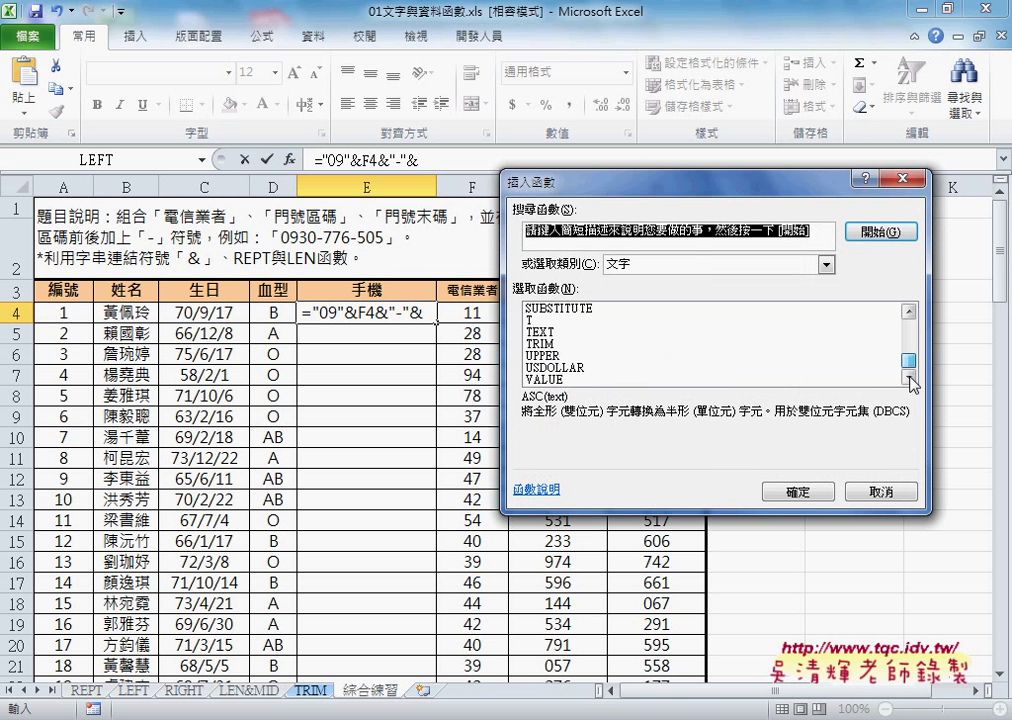
click(549, 332)
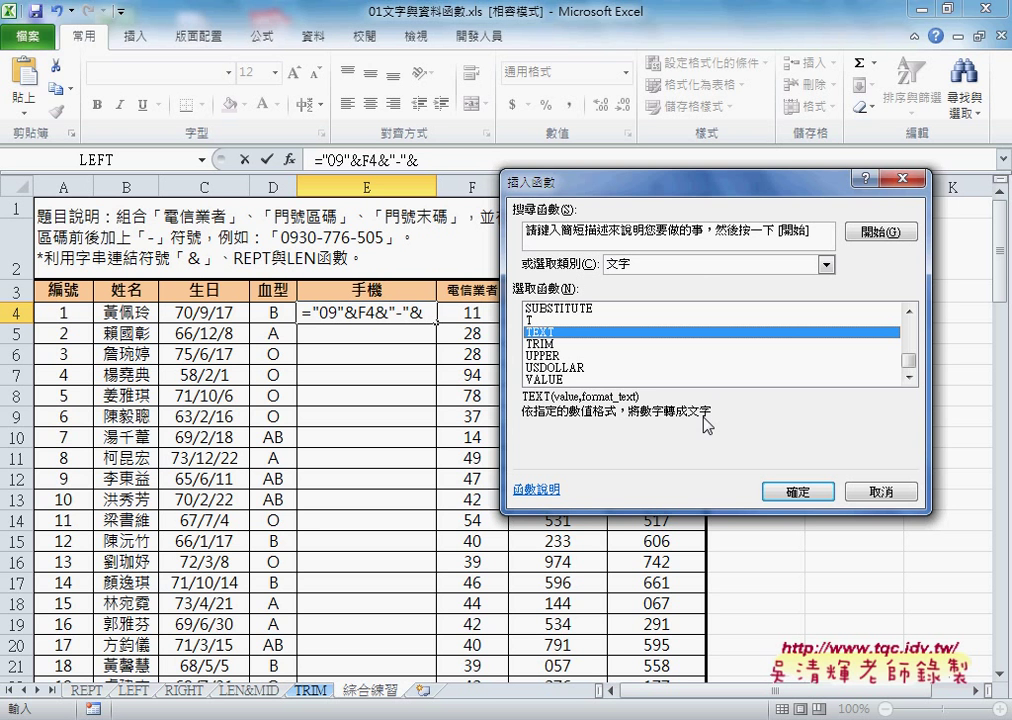
- Give TEXT the arguments G4 and "000" so E4 shows 0911-084
click(806, 494)
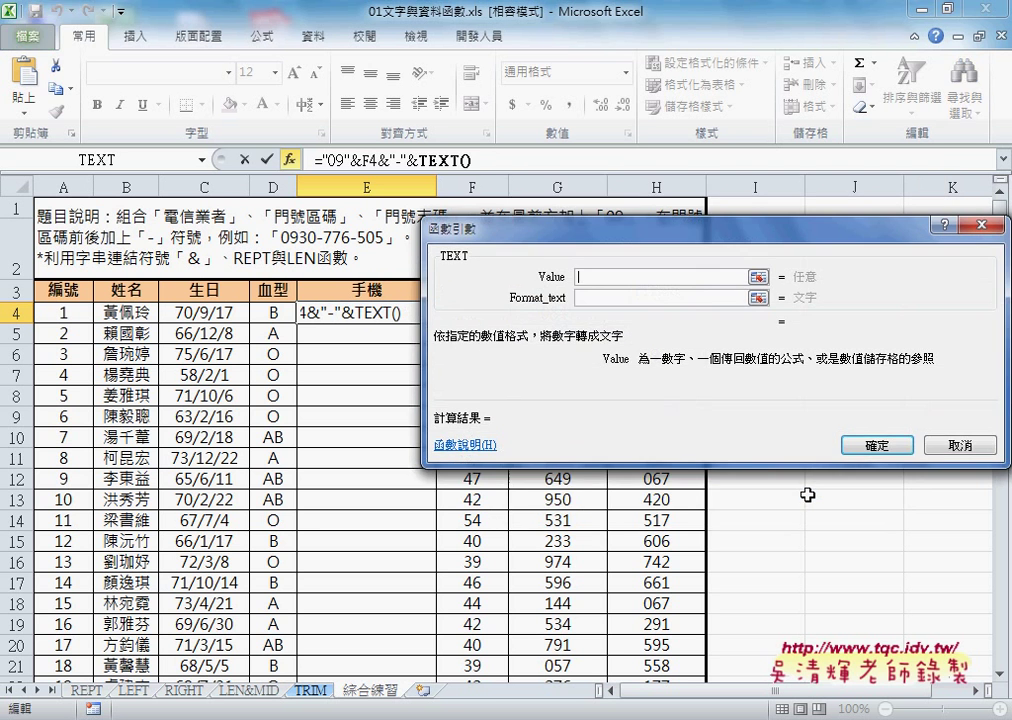
mouse_move(617, 235)
mouse_down()
mouse_move(596, 364)
mouse_move(575, 377)
mouse_up()
click(557, 312)
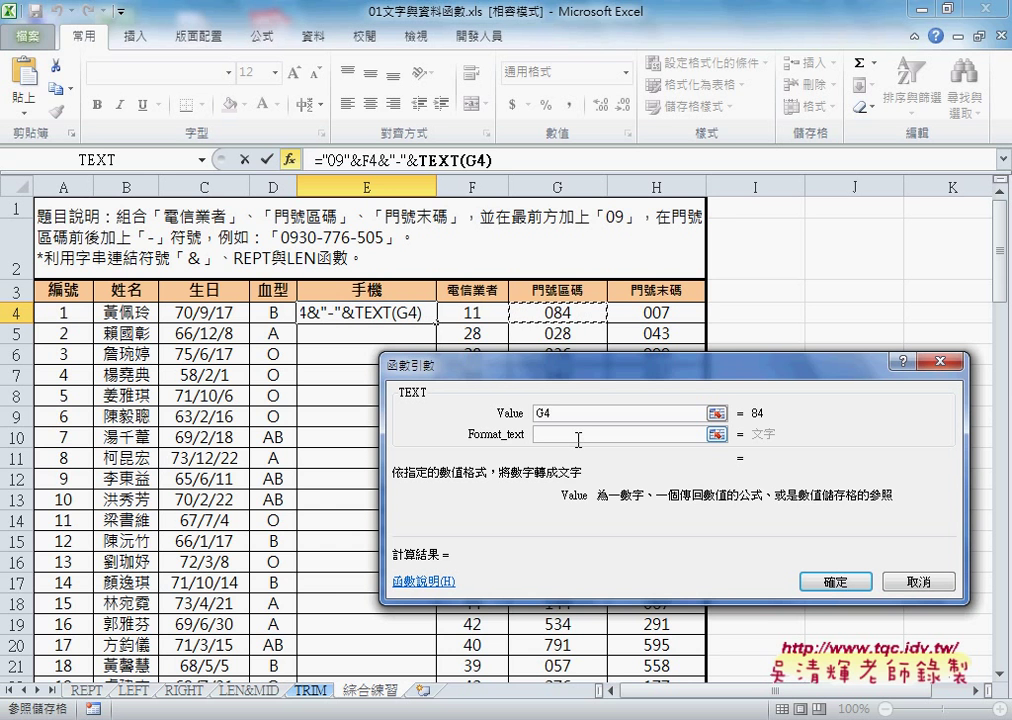
click(578, 439)
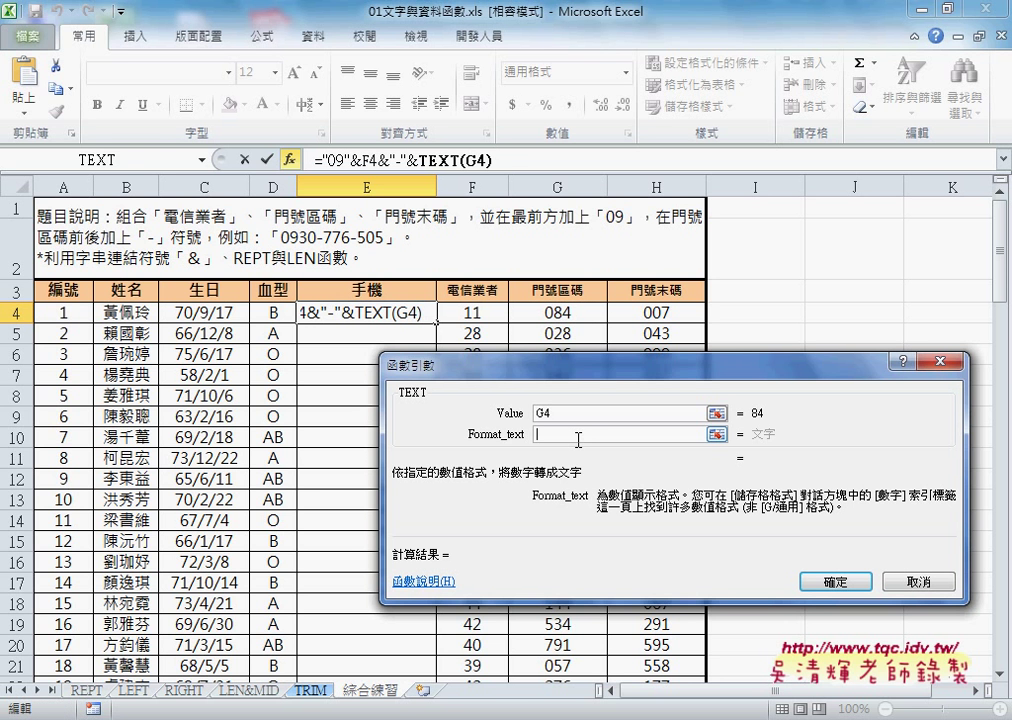
text("")
key(Left)
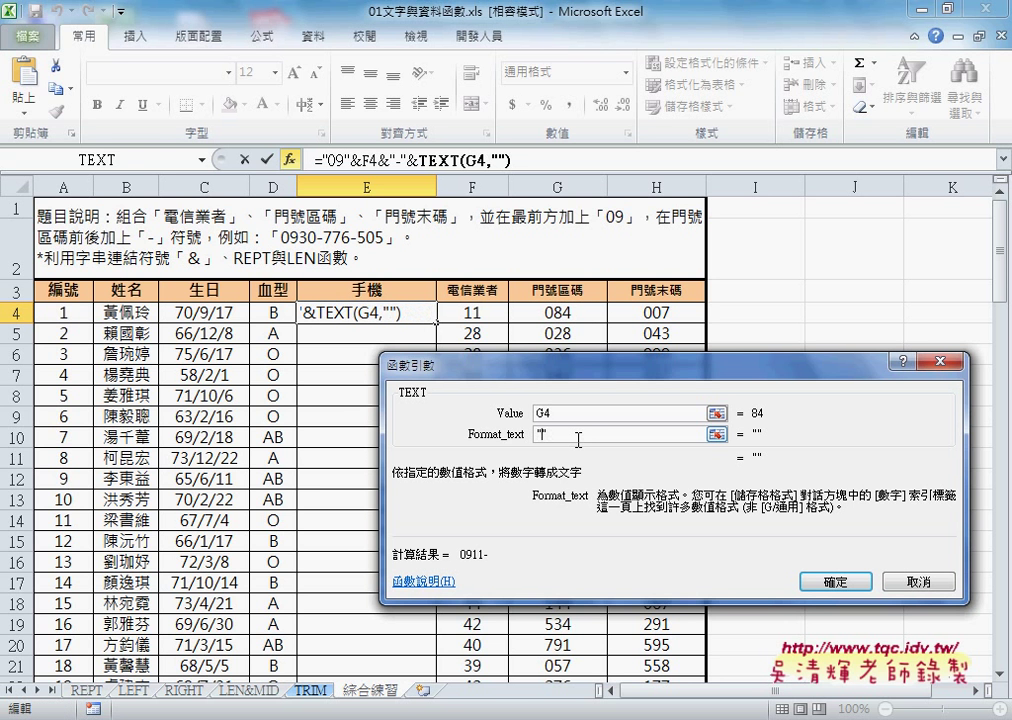
text(000)
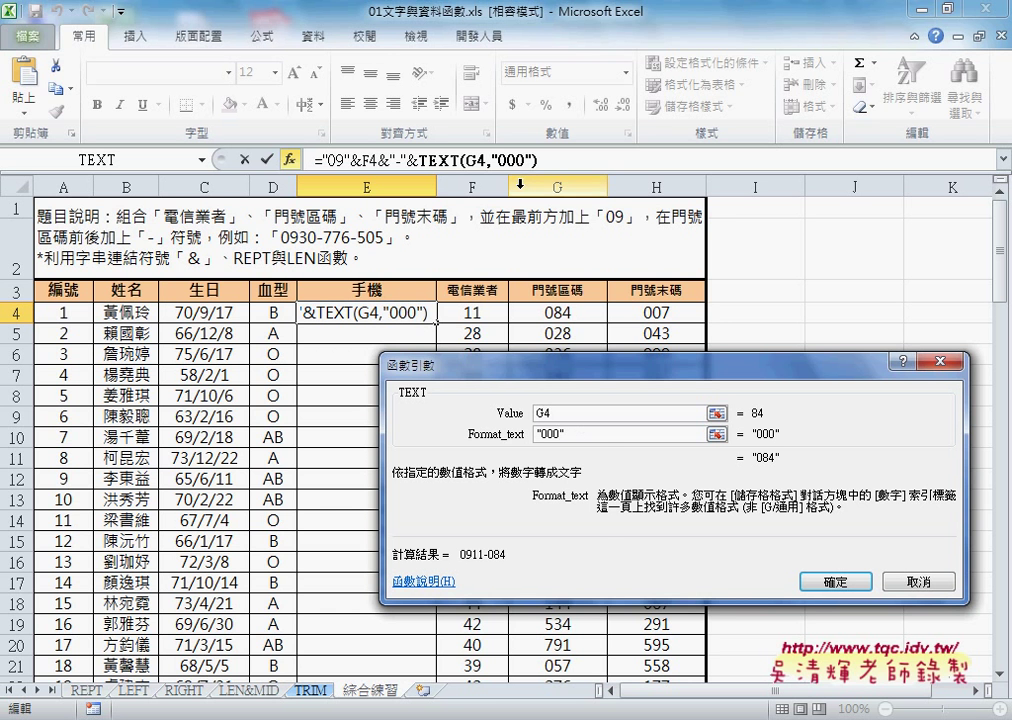
click(858, 590)
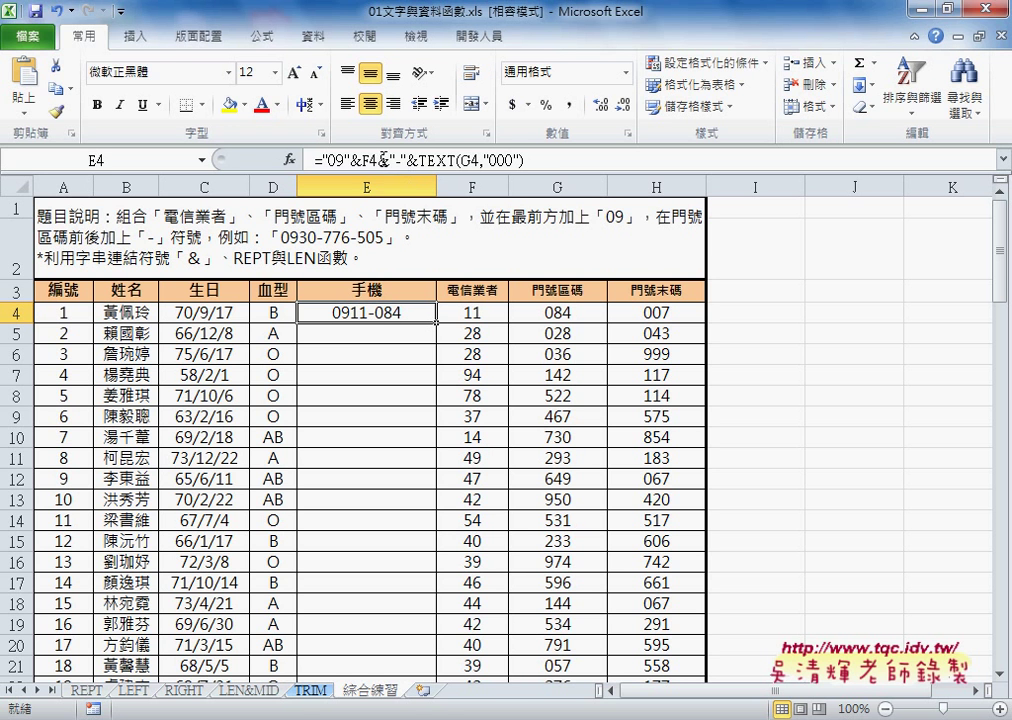
double_click(411, 160)
drag(411, 160, 526, 160)
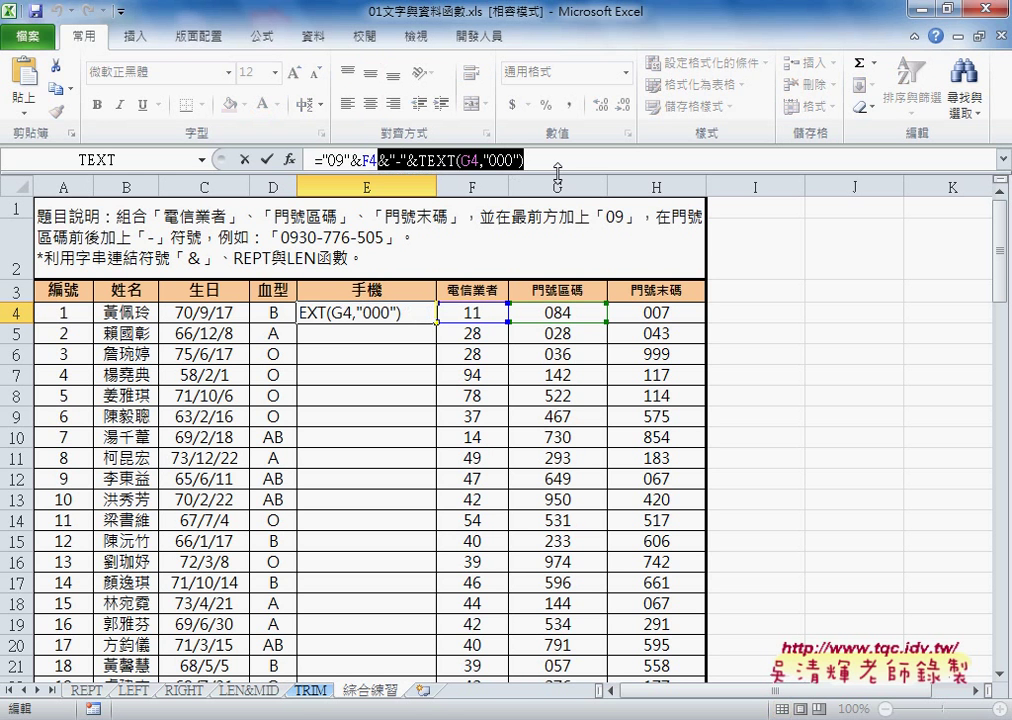
click(568, 161)
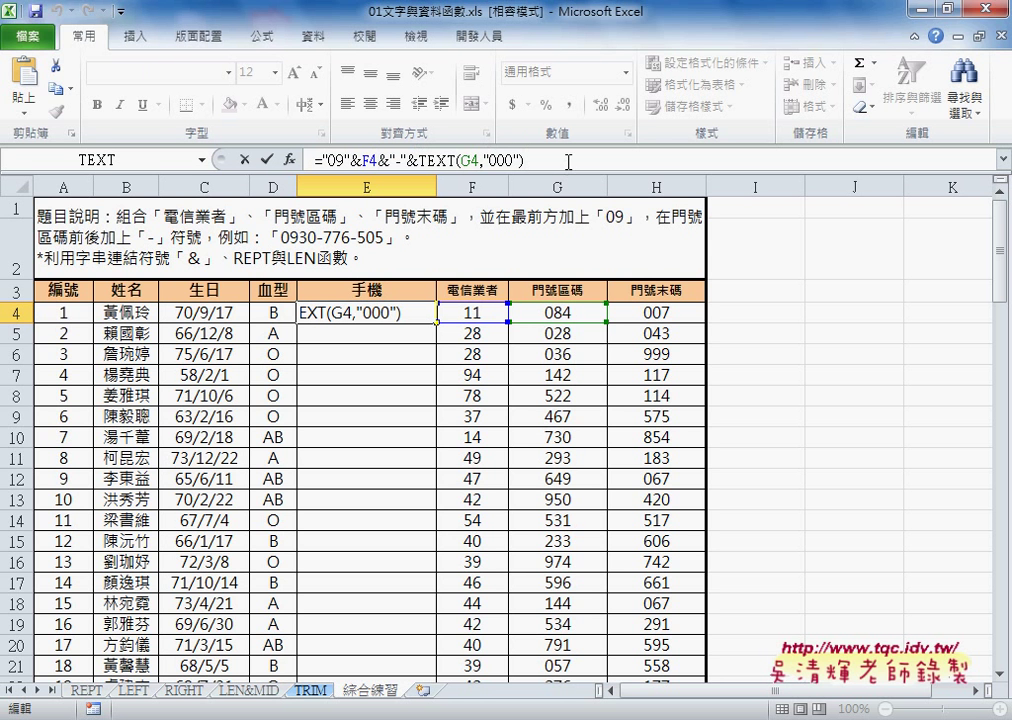
key(ctrl+v)
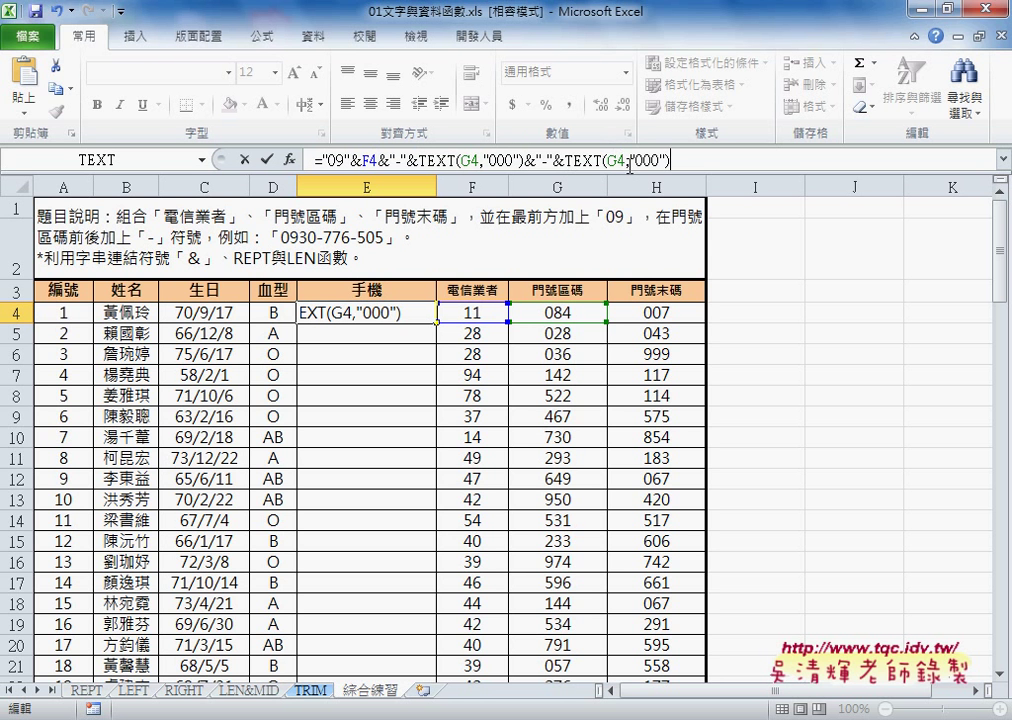
drag(612, 160, 626, 160)
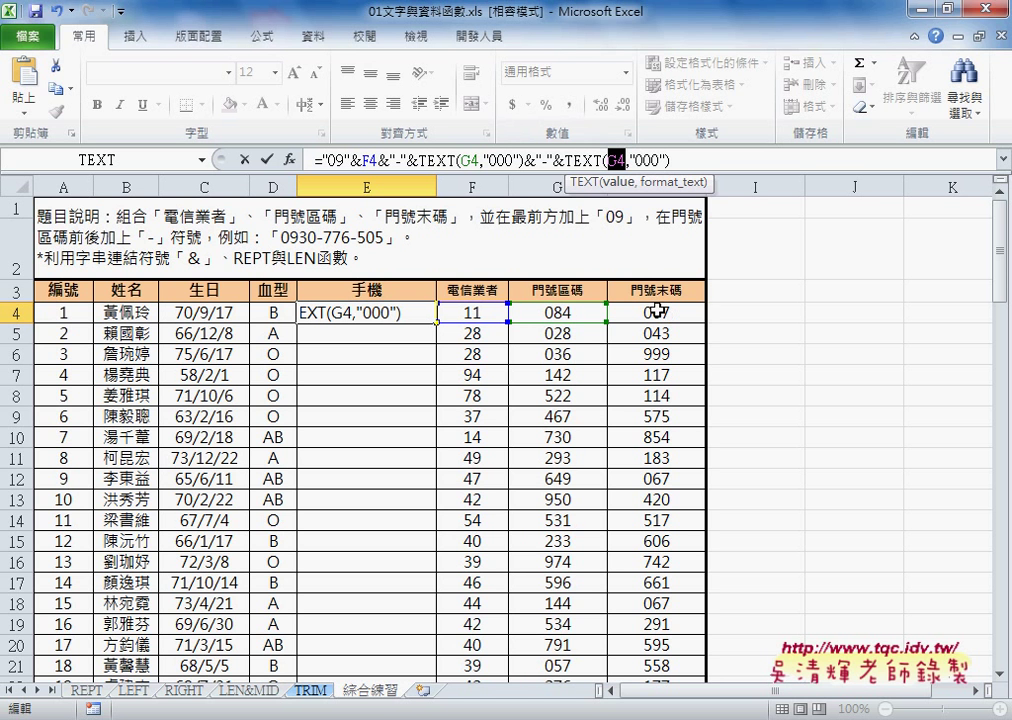
click(662, 314)
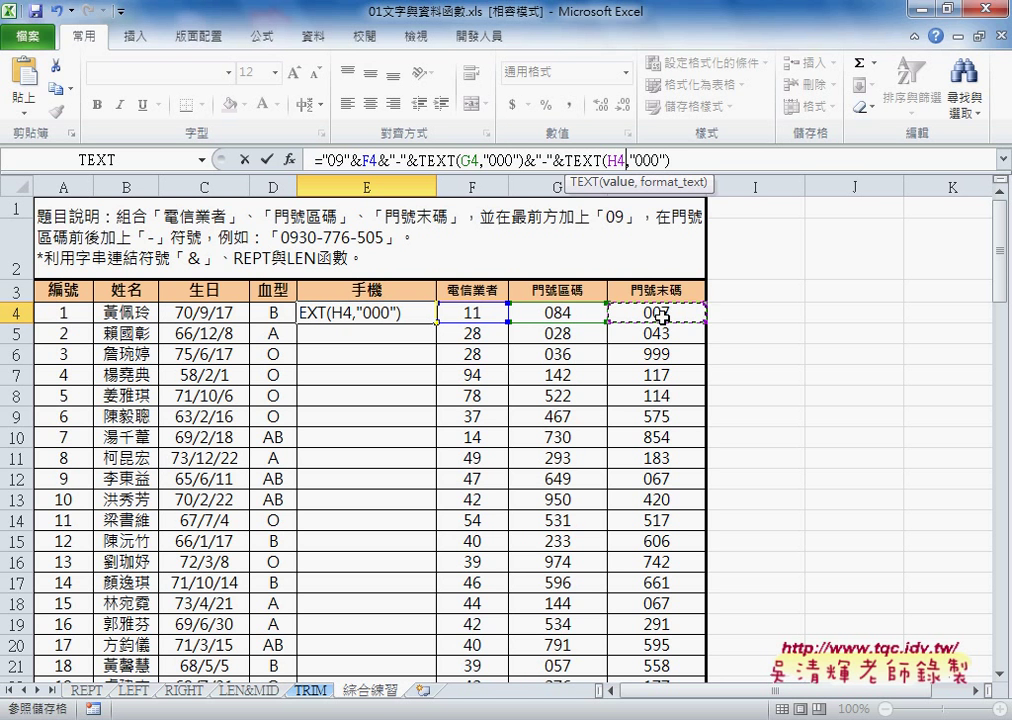
click(269, 159)
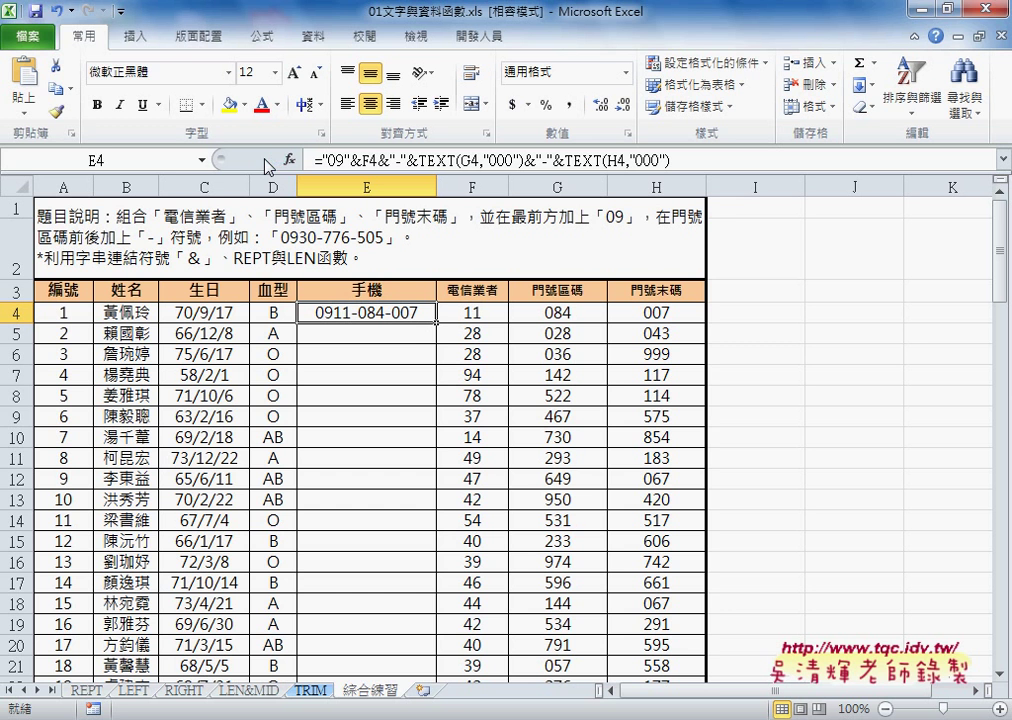
drag(437, 323, 438, 324)
double_click(437, 323)
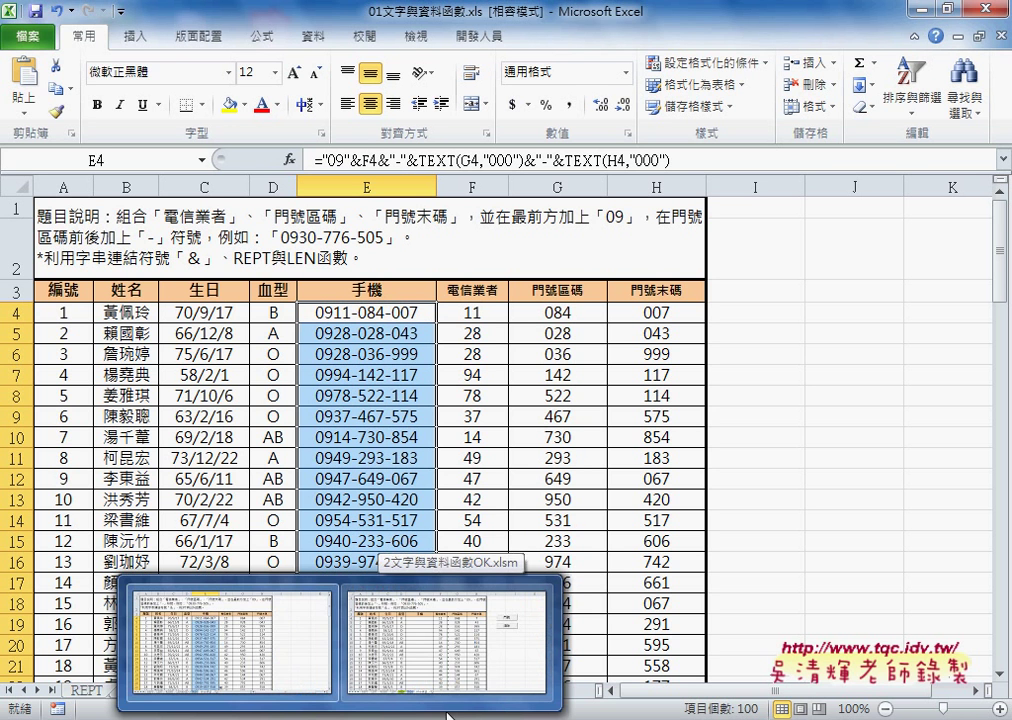
- In 2文字與資料函數OK.xlsm, run the 門號 macro to fill phone numbers, then 清除 to clear them
click(463, 671)
click(854, 540)
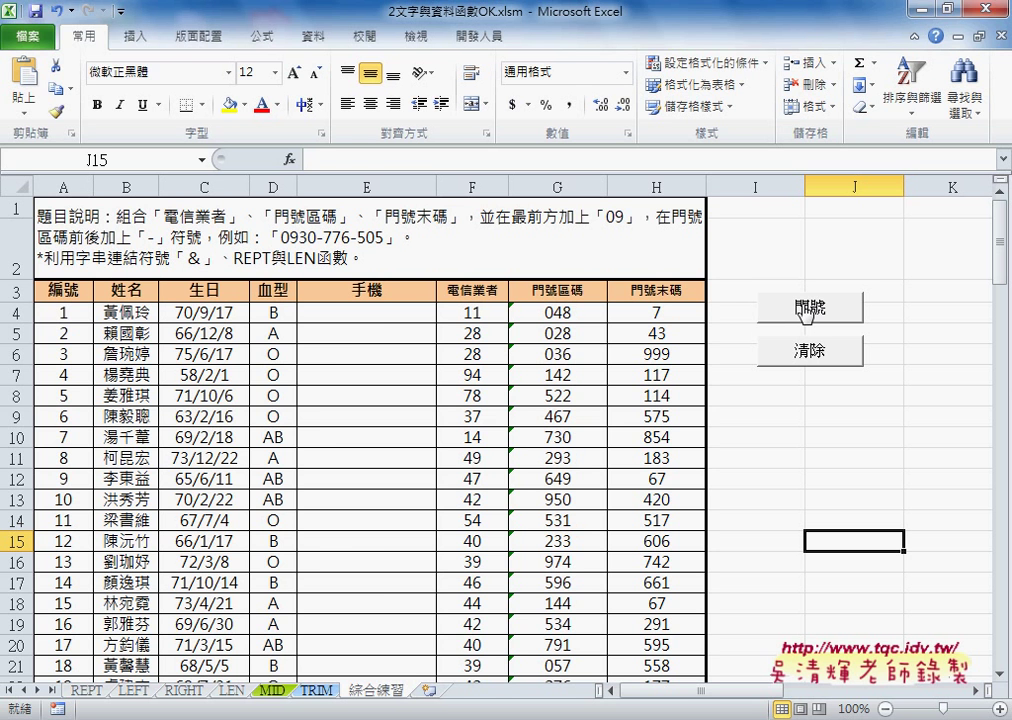
click(806, 311)
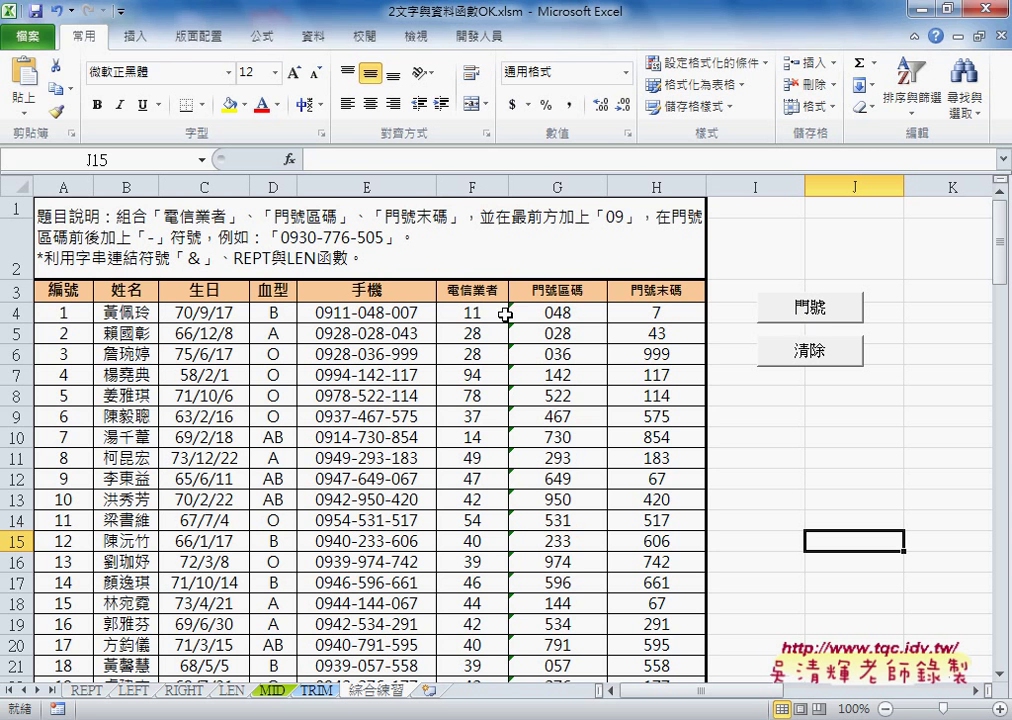
click(836, 356)
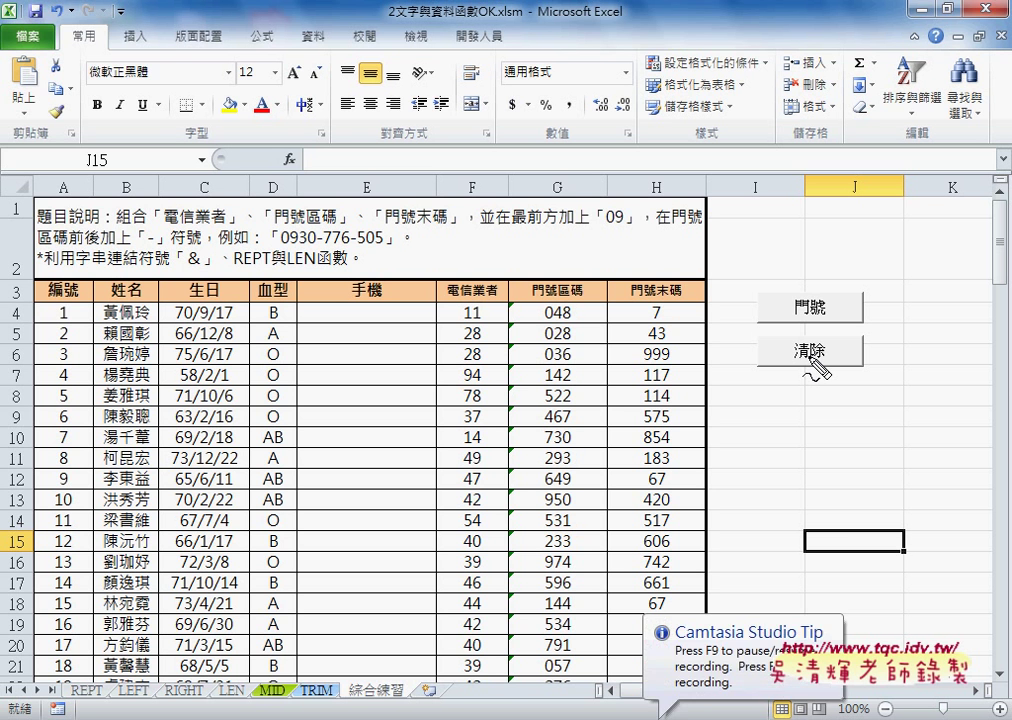
mouse_move(875, 382)
mouse_down()
mouse_move(807, 386)
mouse_move(764, 334)
mouse_move(790, 264)
mouse_move(866, 272)
mouse_move(876, 383)
mouse_up()
drag(920, 296, 858, 307)
drag(872, 292, 875, 318)
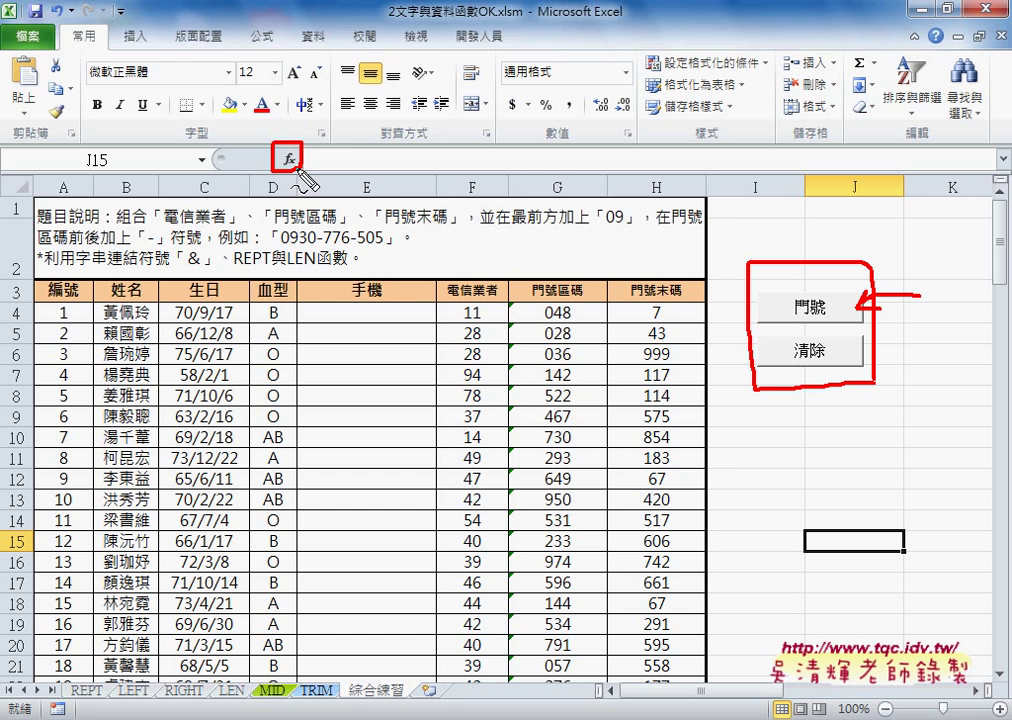
mouse_move(811, 226)
mouse_down()
mouse_move(813, 248)
mouse_move(835, 249)
mouse_up()
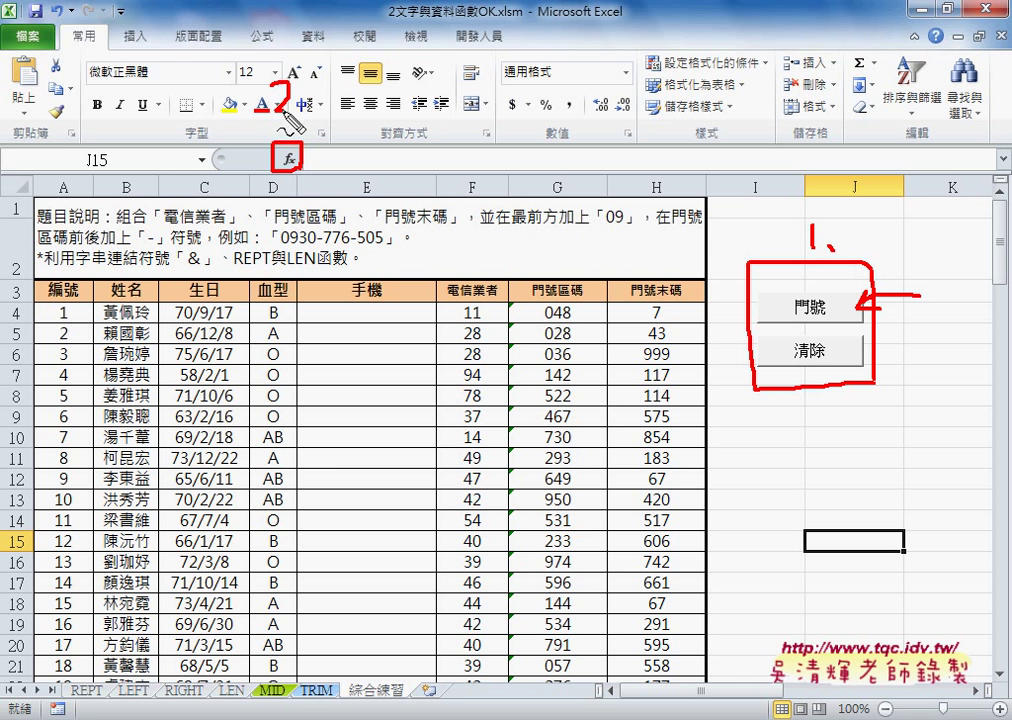
mouse_move(258, 92)
mouse_down()
mouse_move(291, 113)
mouse_move(322, 115)
mouse_up()
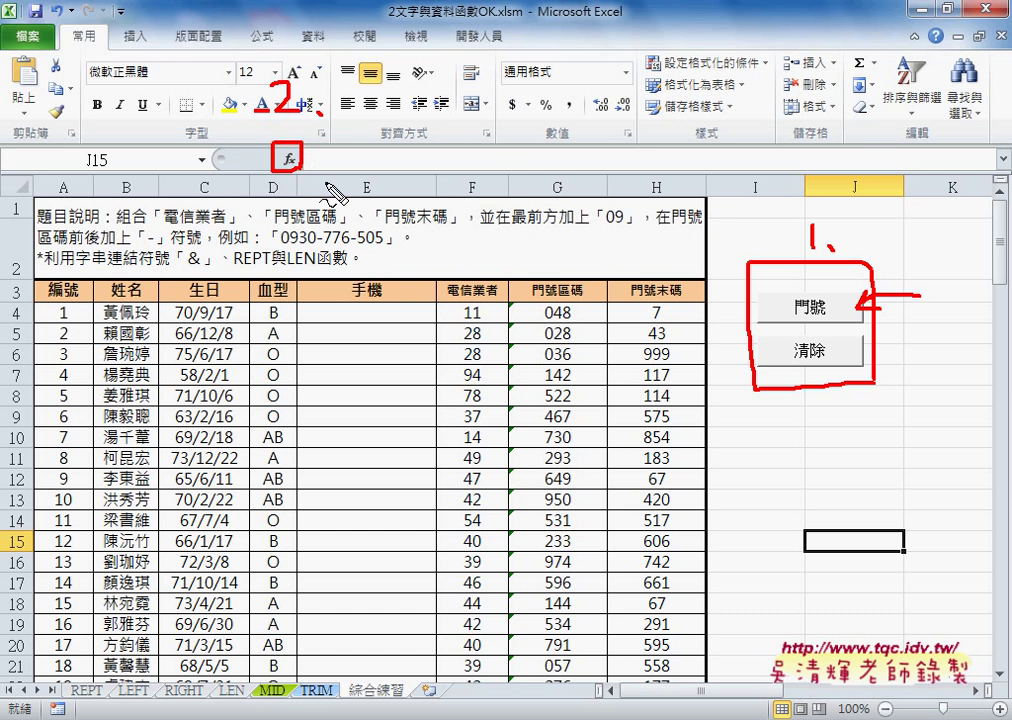
key(Escape)
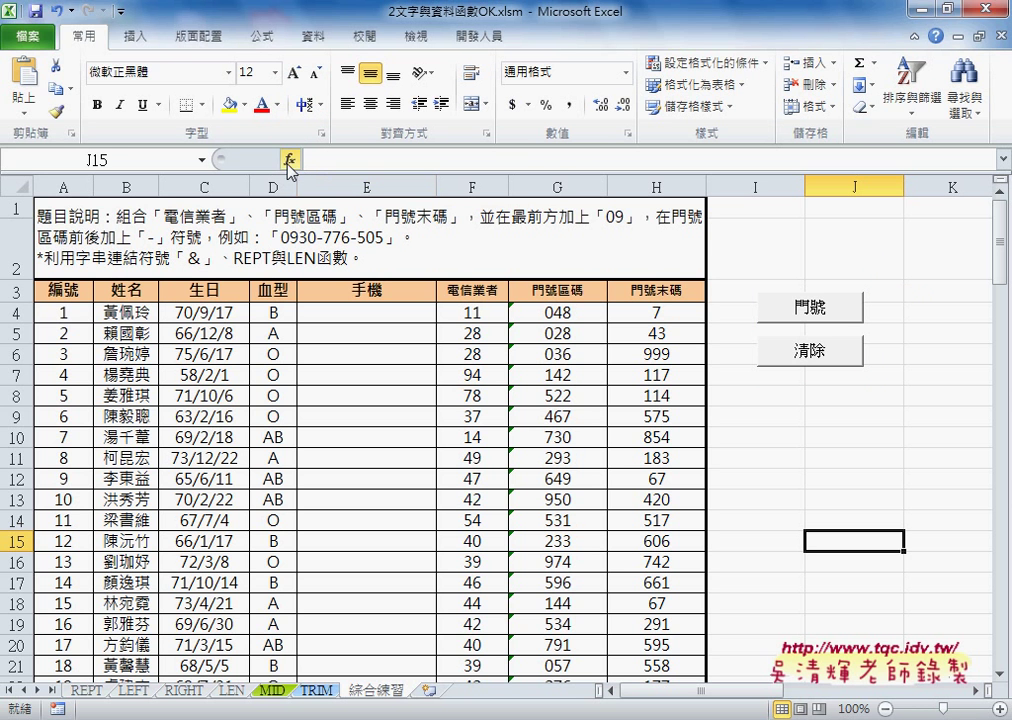
- In E4, insert the user-defined 手機 function from the 使用者定義 category of the function picker
click(343, 312)
click(292, 160)
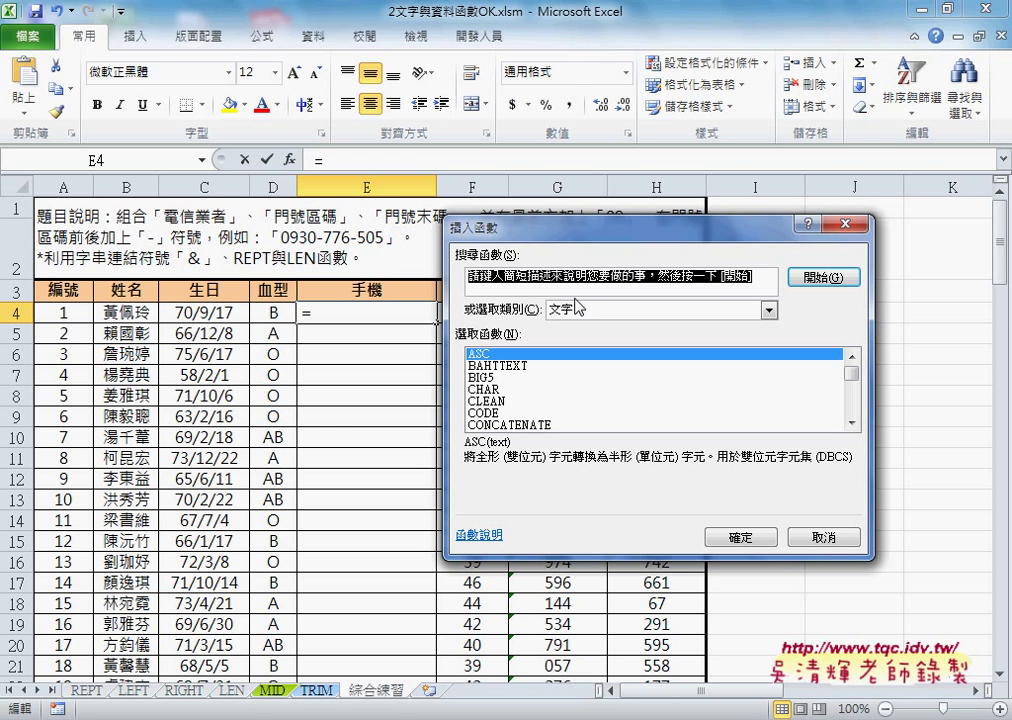
click(598, 310)
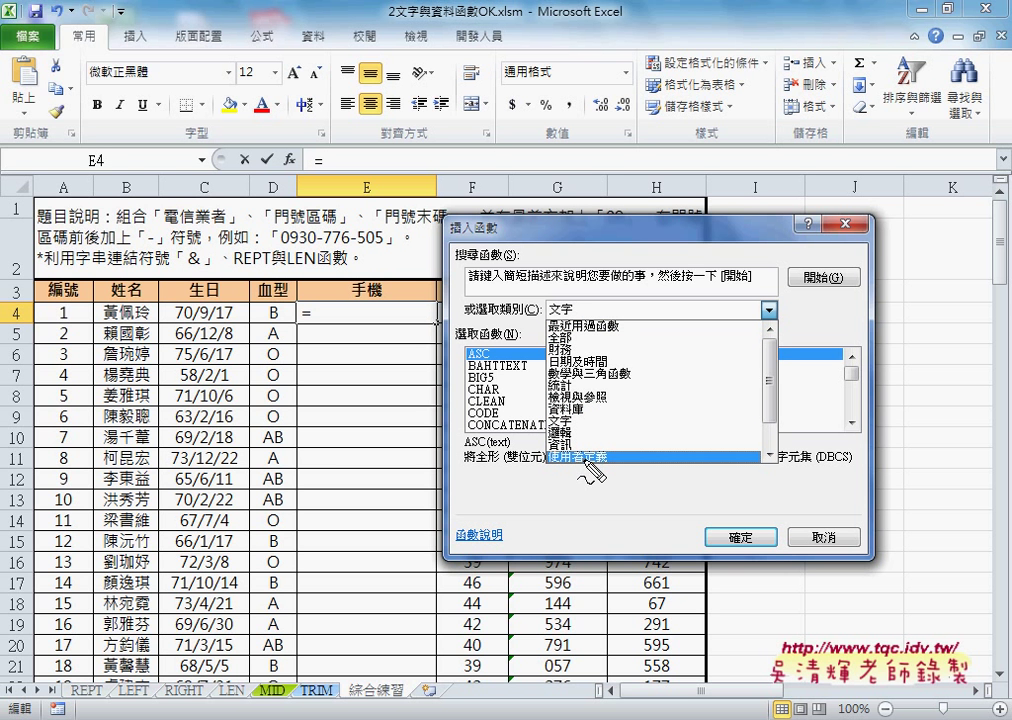
drag(592, 468, 606, 474)
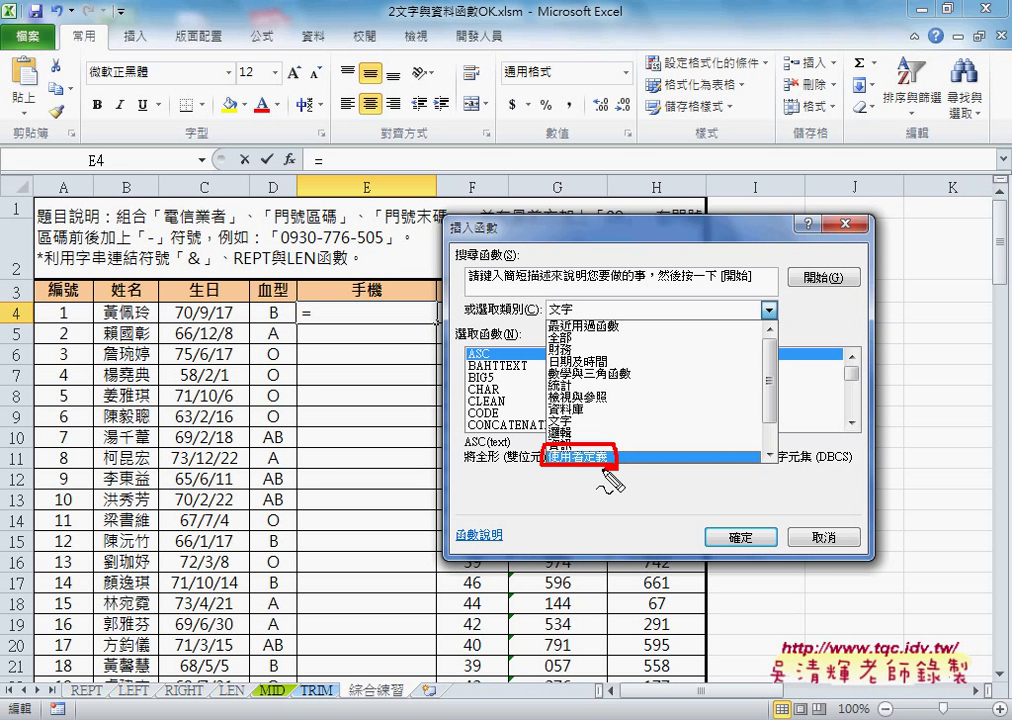
key(Escape)
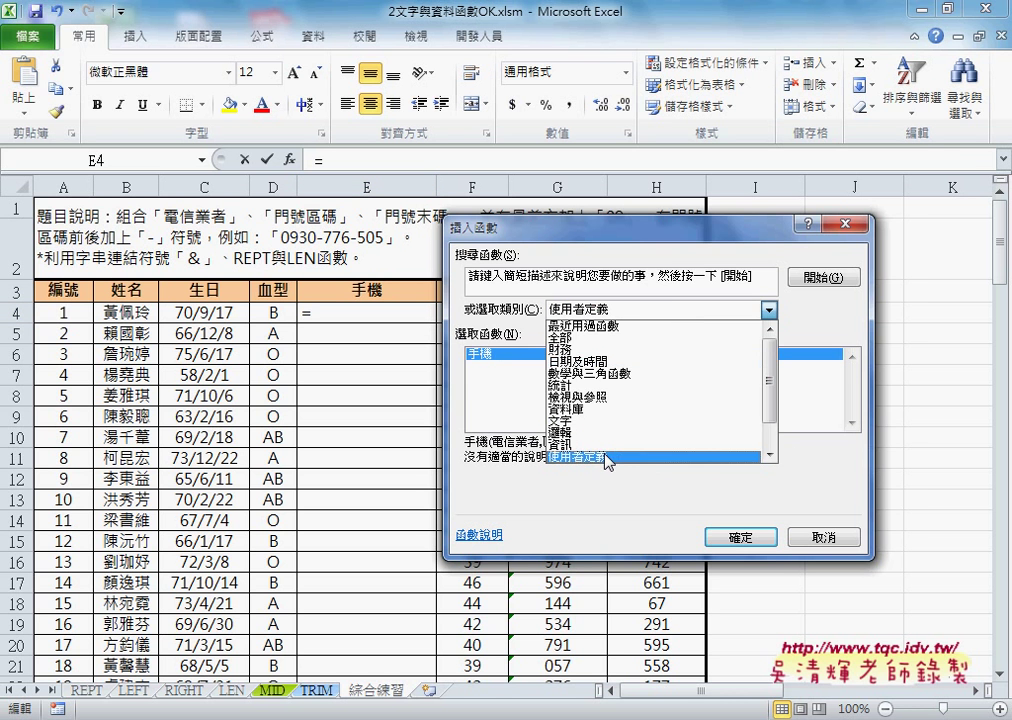
click(606, 458)
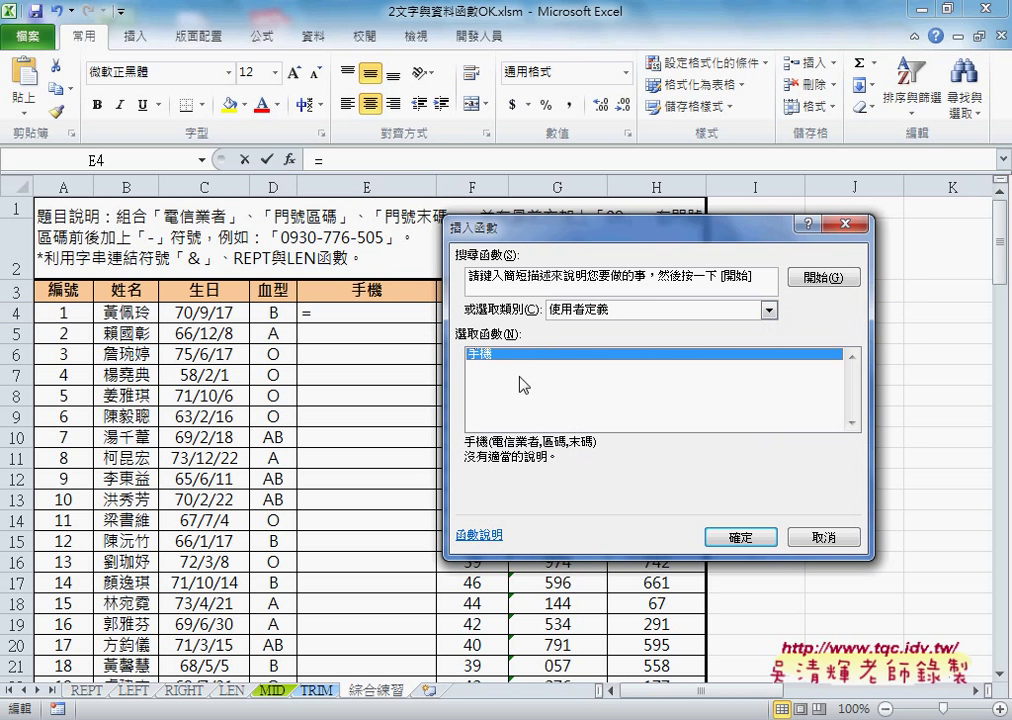
drag(532, 334, 618, 282)
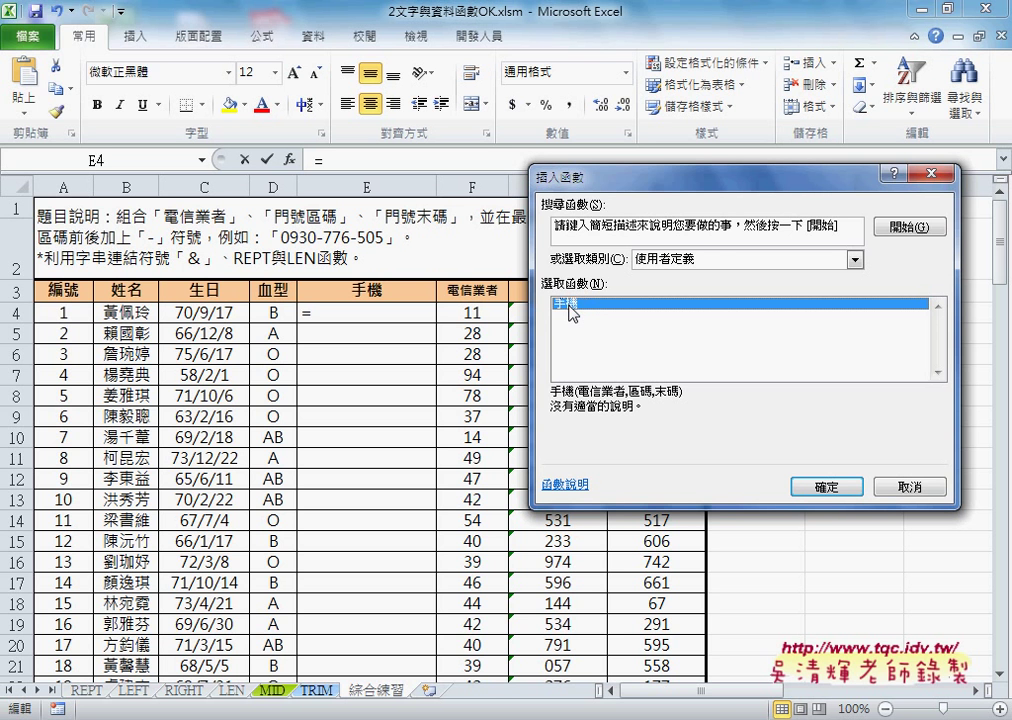
click(832, 488)
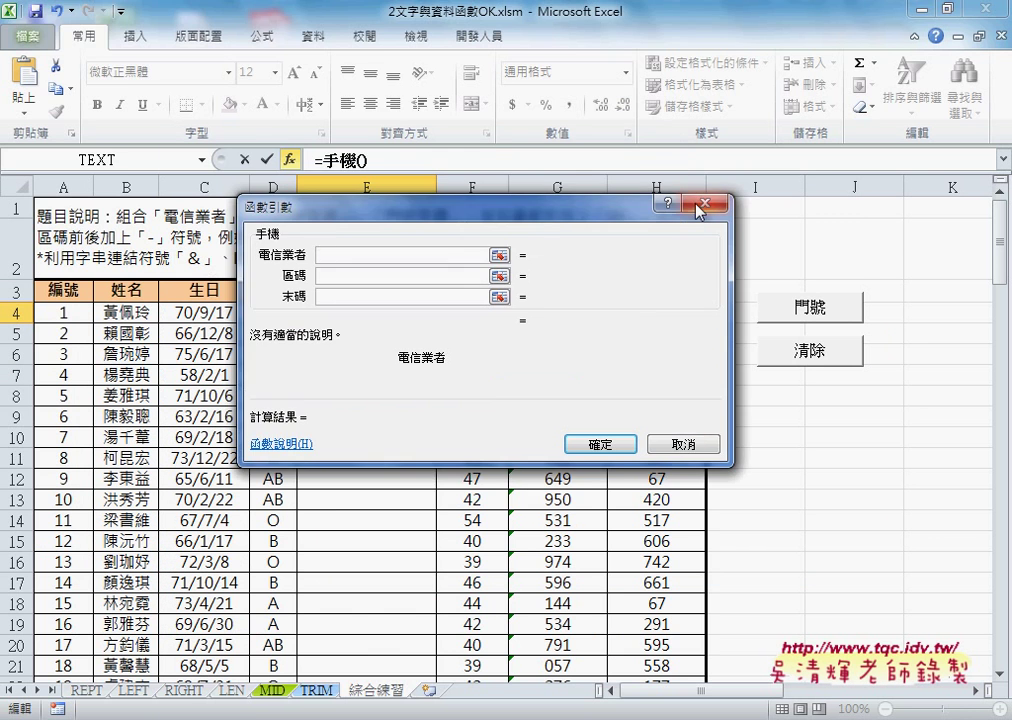
click(707, 208)
click(289, 160)
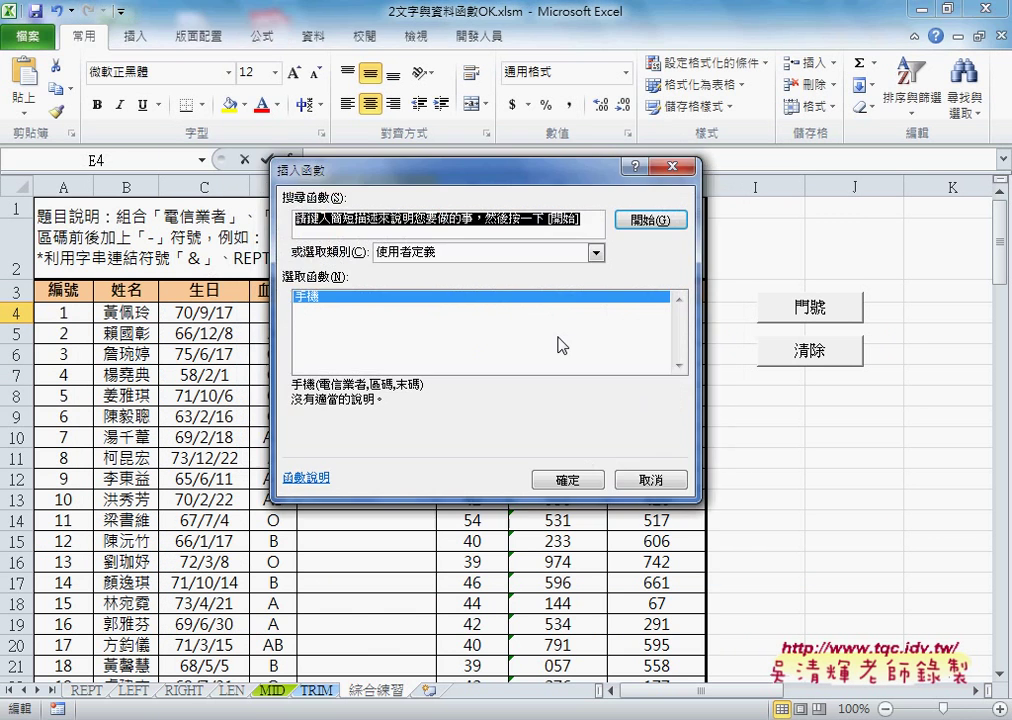
click(566, 480)
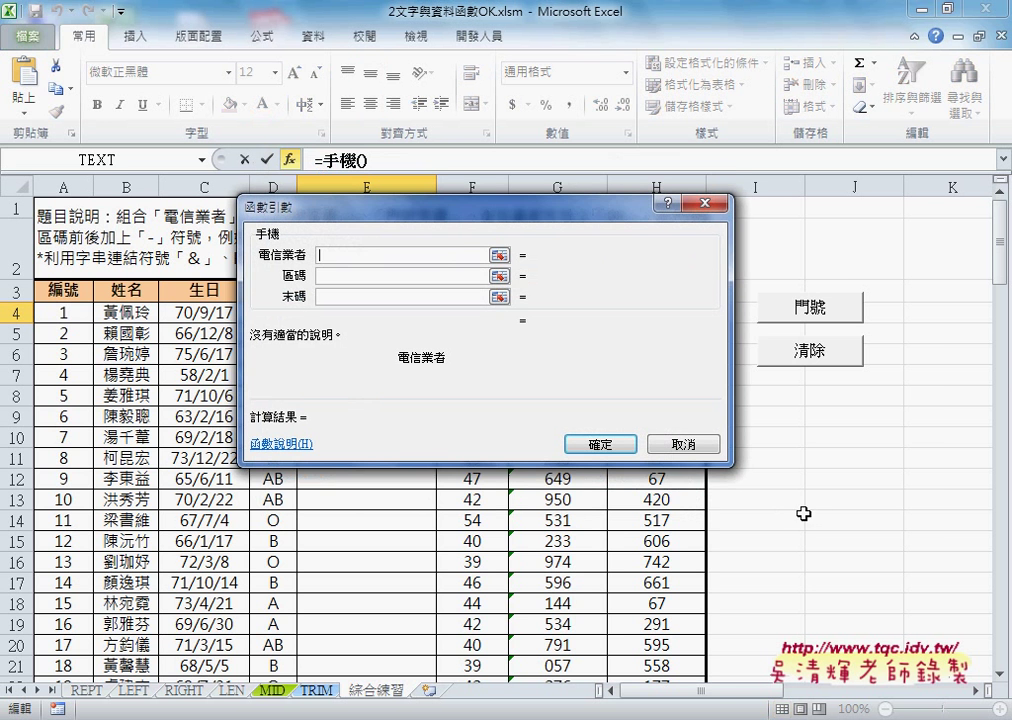
mouse_move(492, 228)
mouse_down()
mouse_move(577, 328)
mouse_move(569, 364)
mouse_up()
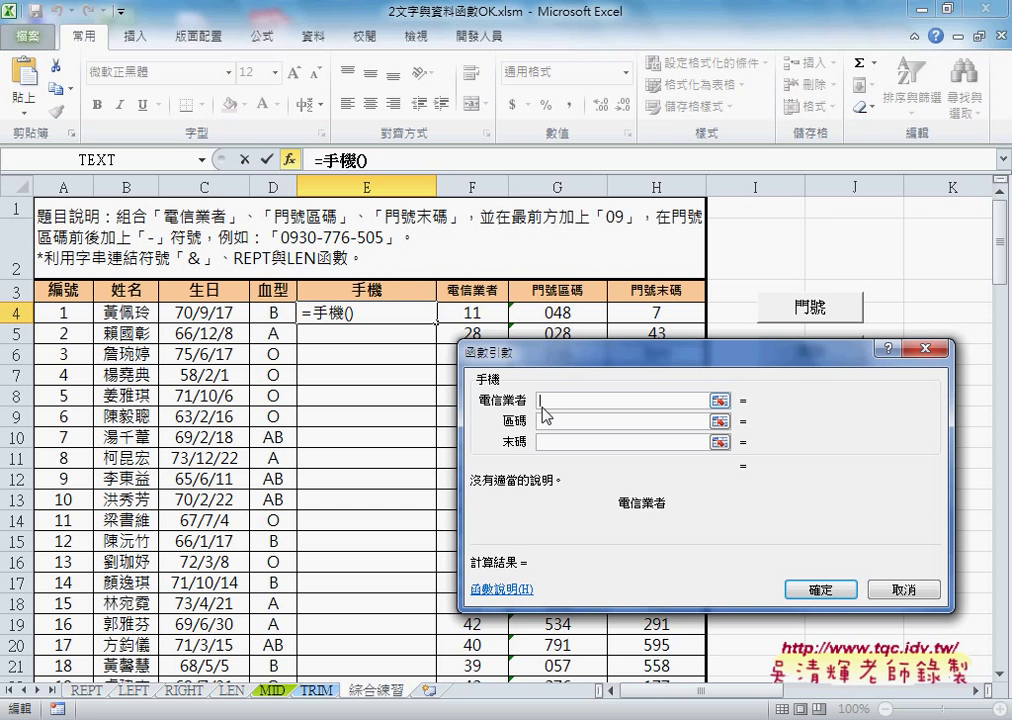
click(470, 313)
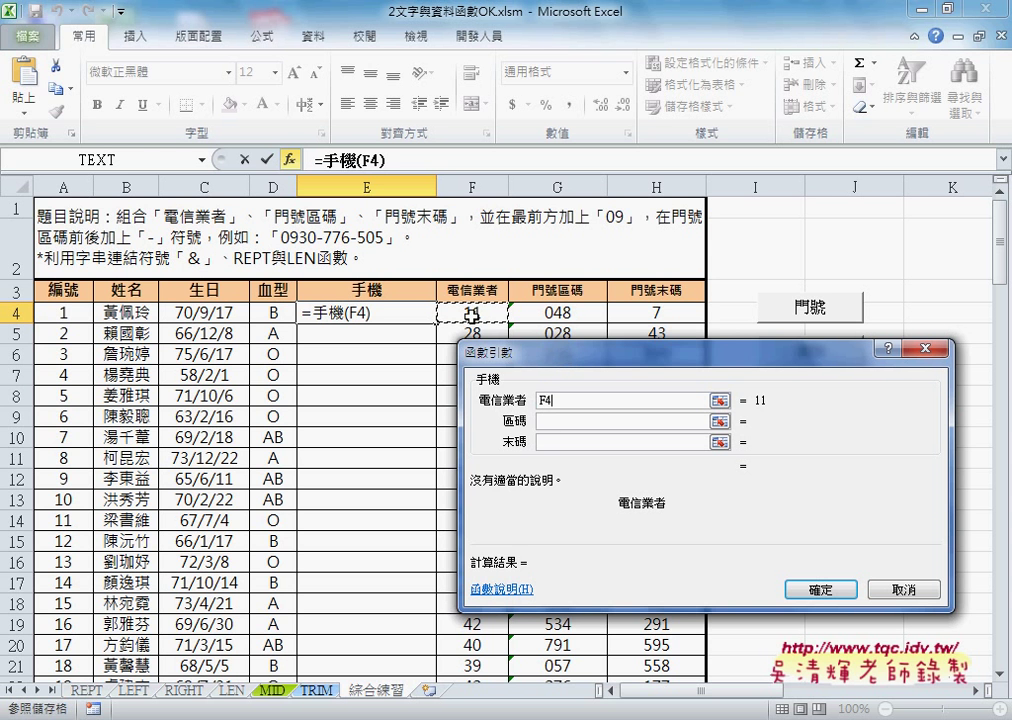
click(551, 425)
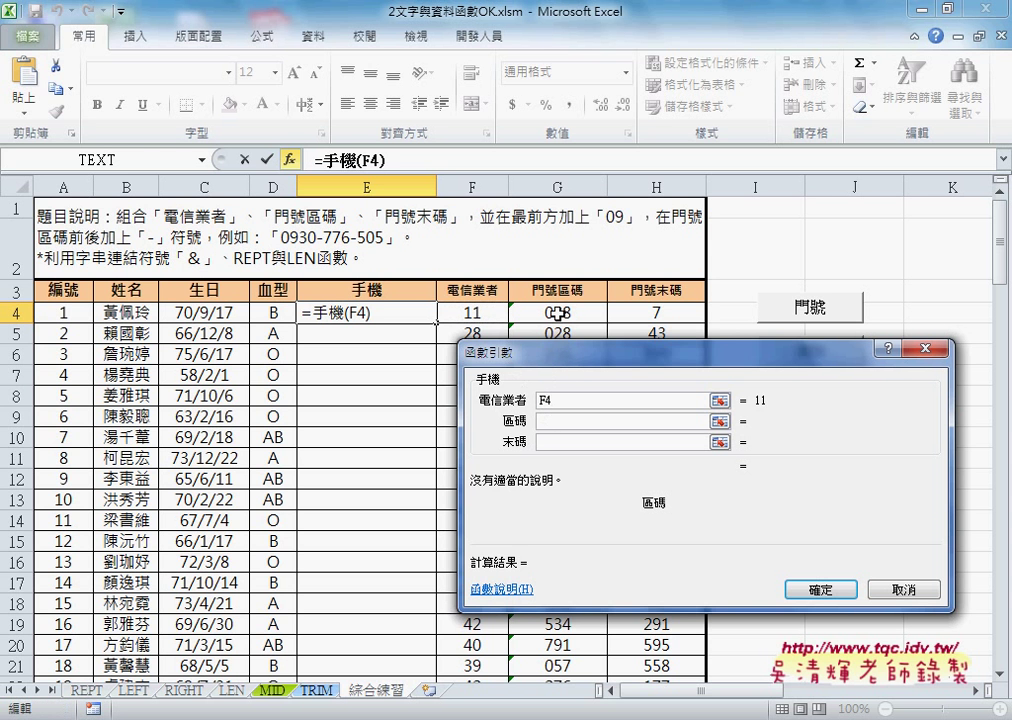
click(557, 313)
click(572, 443)
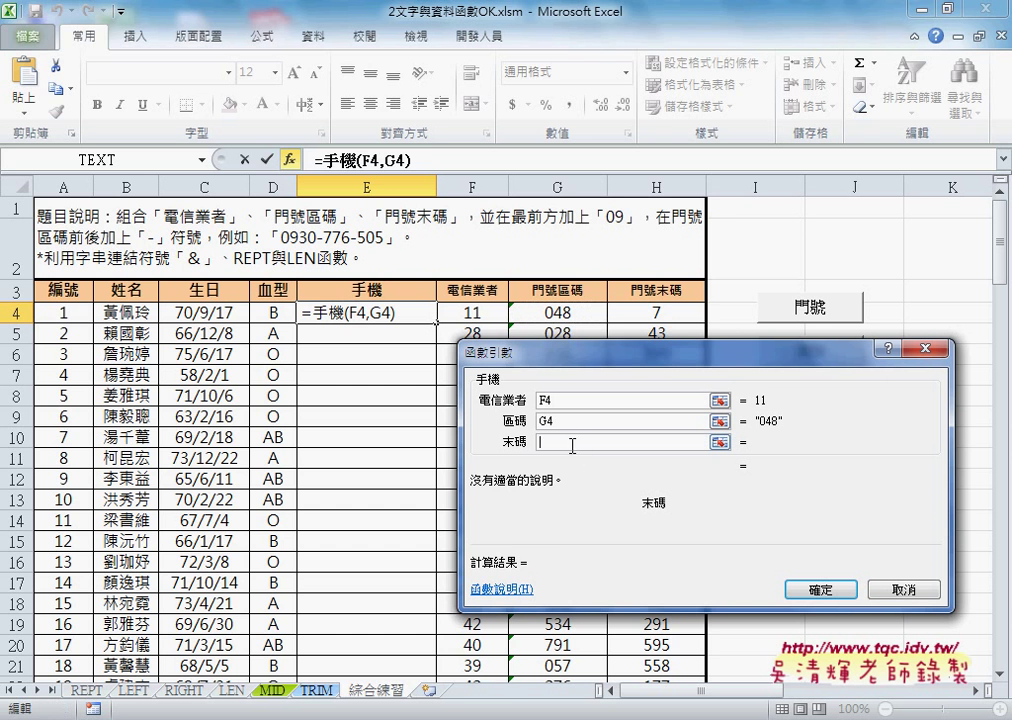
click(660, 312)
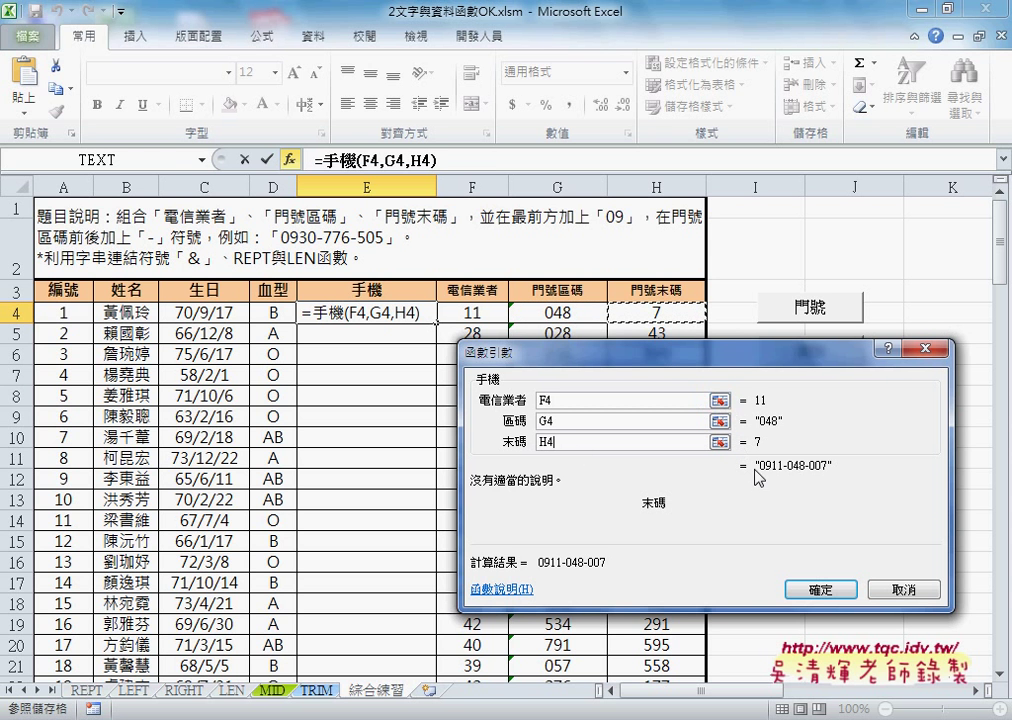
click(822, 590)
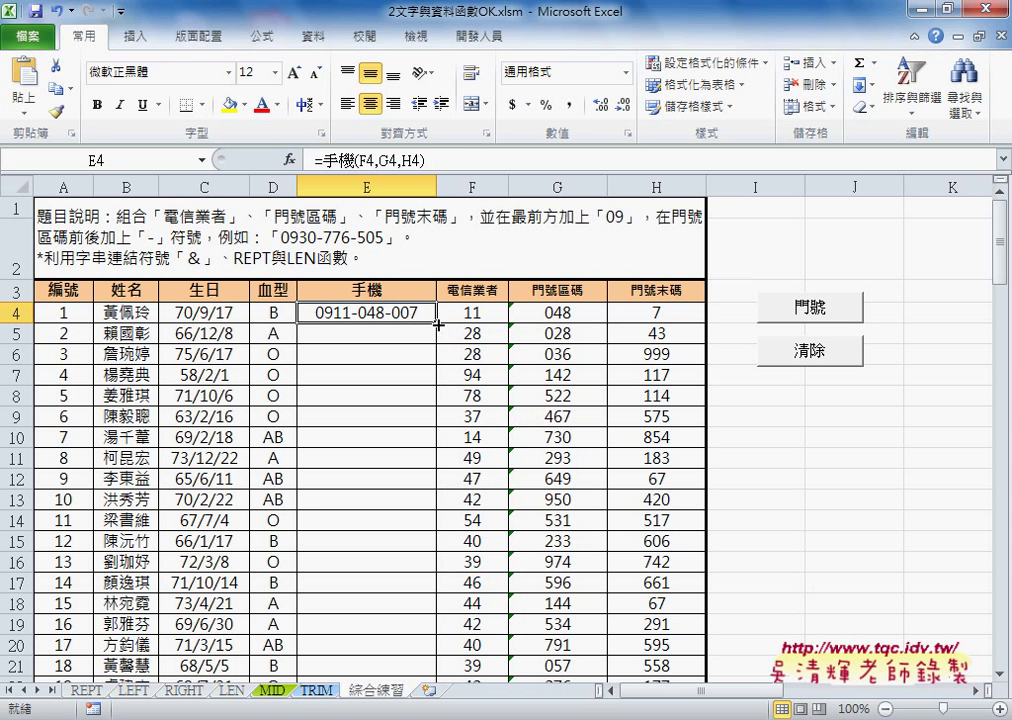
- Fill the E4 formula down column E, then reselect E4
double_click(436, 322)
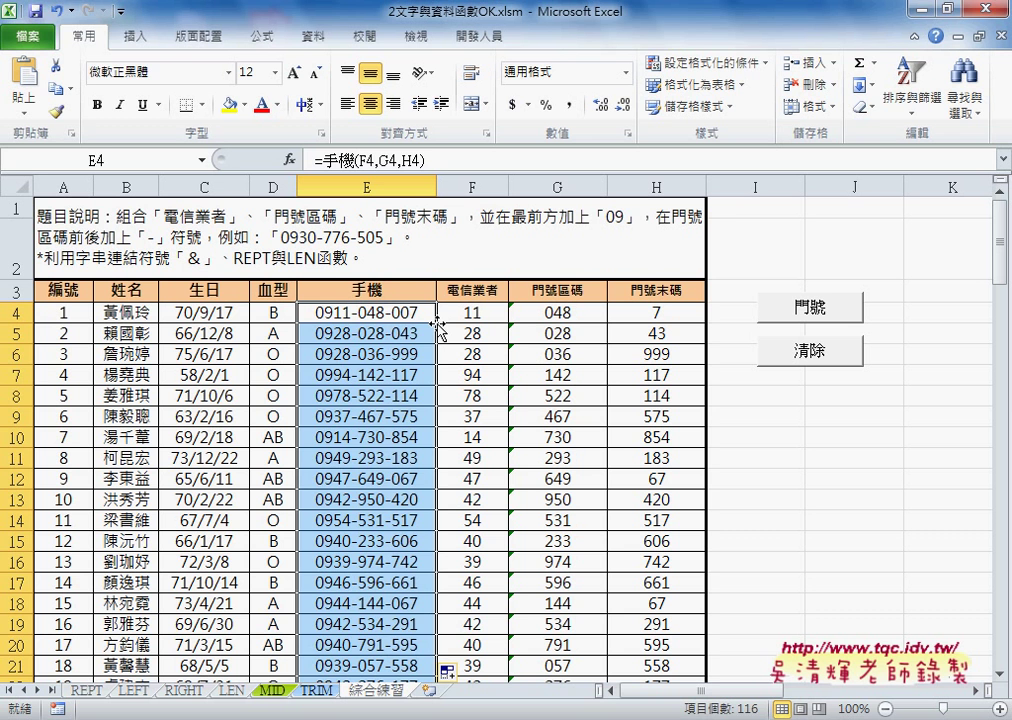
click(416, 318)
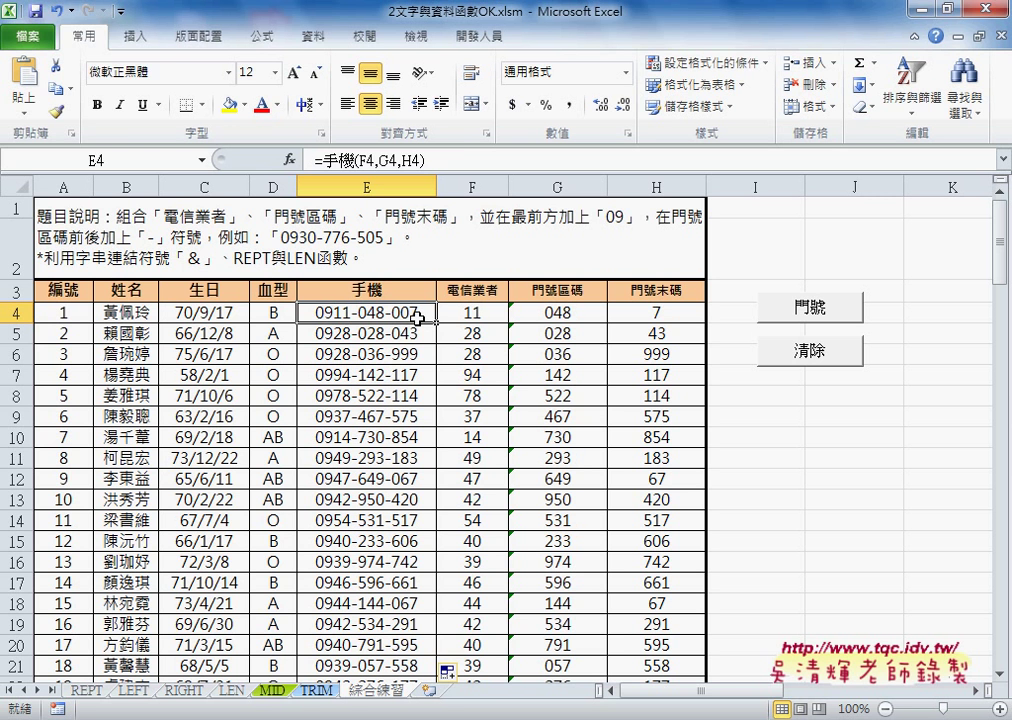
- Show the 開發人員 tab and view the 手機 code in the VBA editor, then return to the worksheet
click(475, 42)
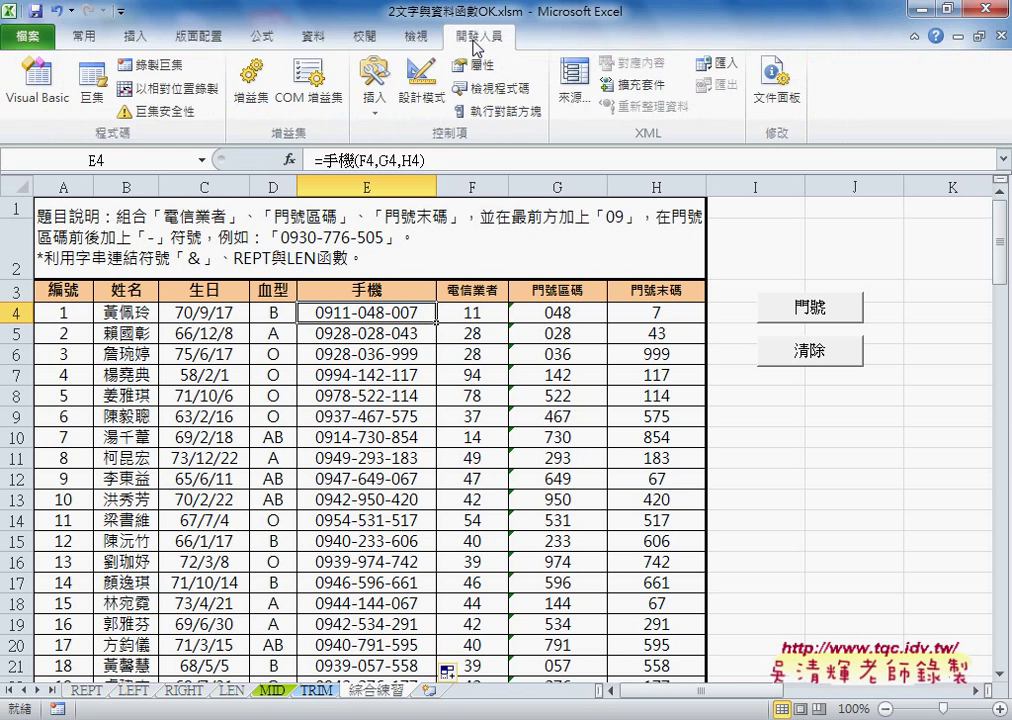
click(48, 88)
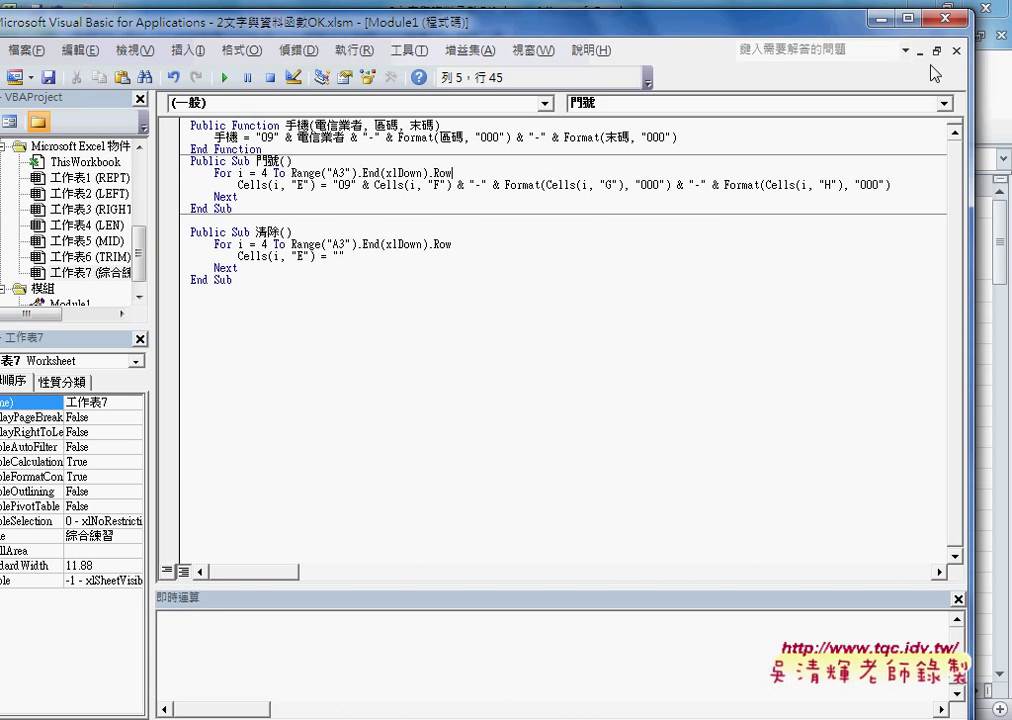
click(750, 5)
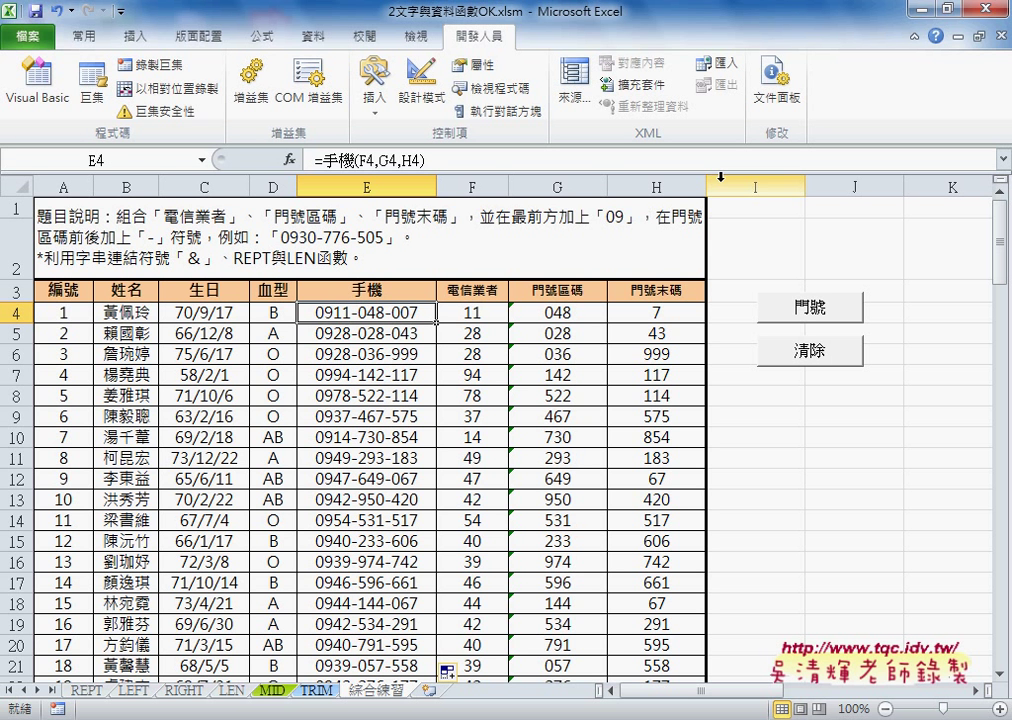
drag(742, 282, 757, 358)
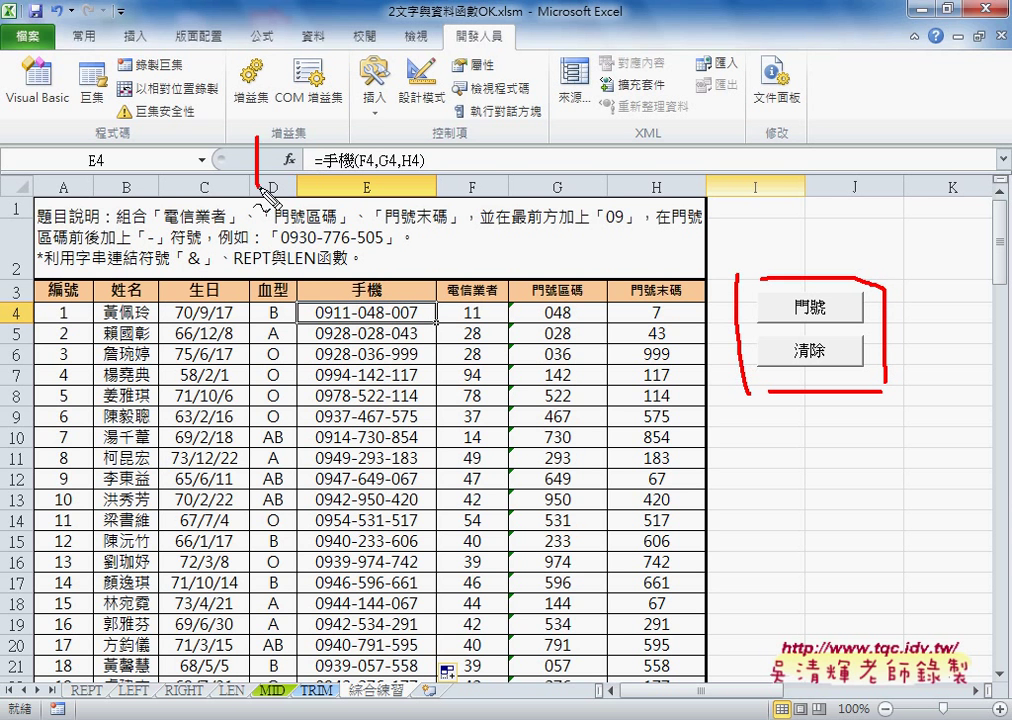
drag(262, 140, 324, 185)
drag(497, 58, 462, 50)
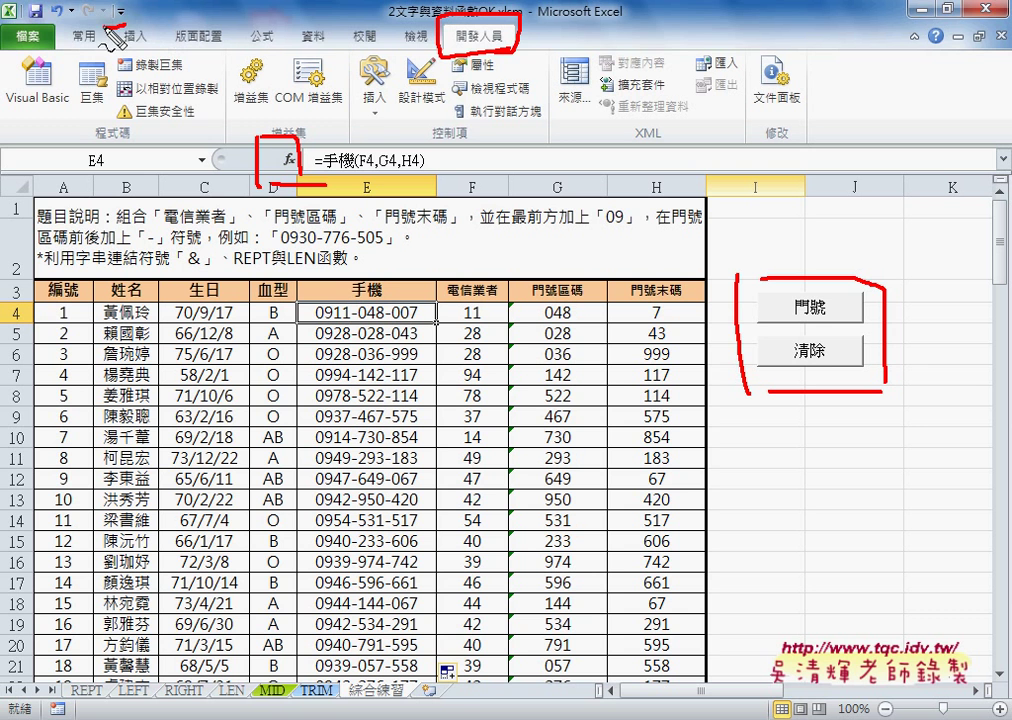
drag(128, 4, 112, 26)
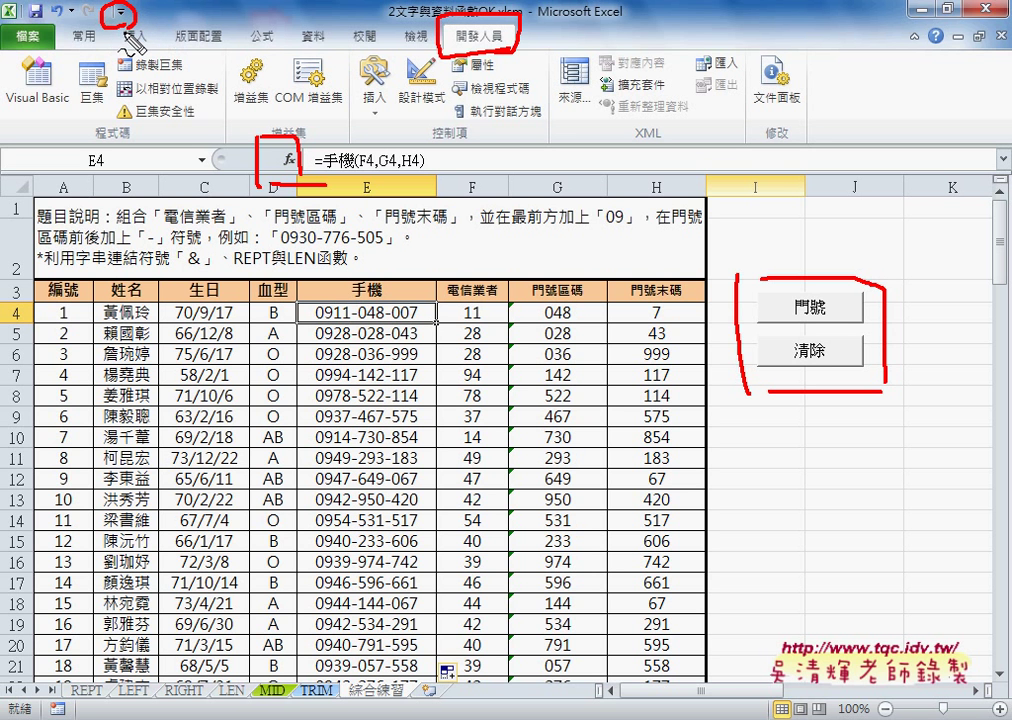
key(Escape)
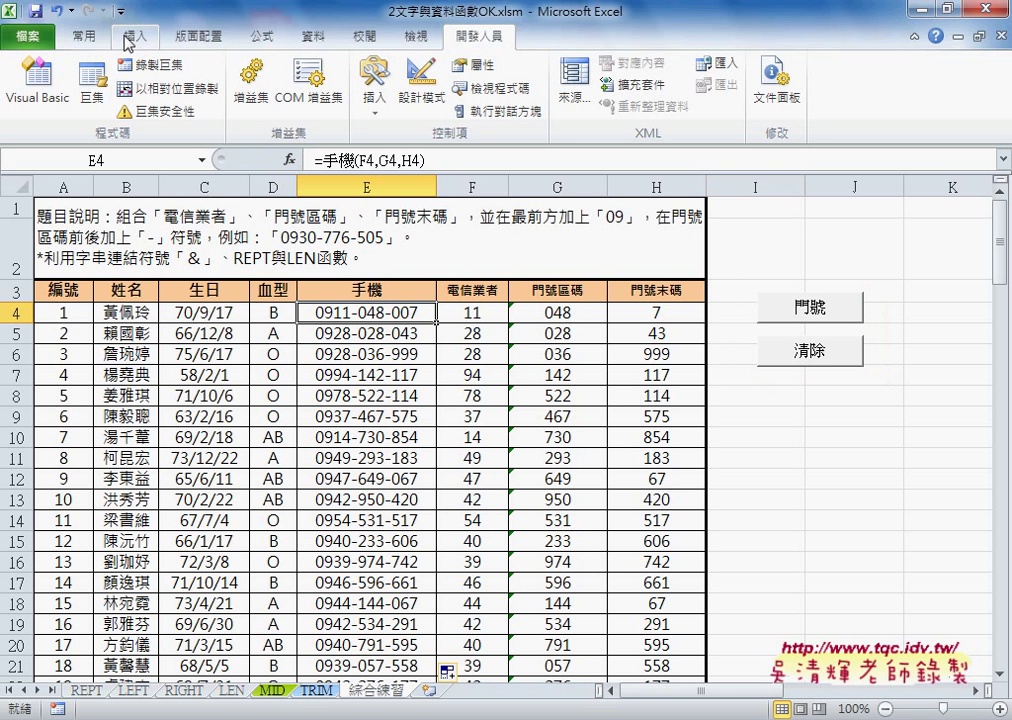
click(119, 11)
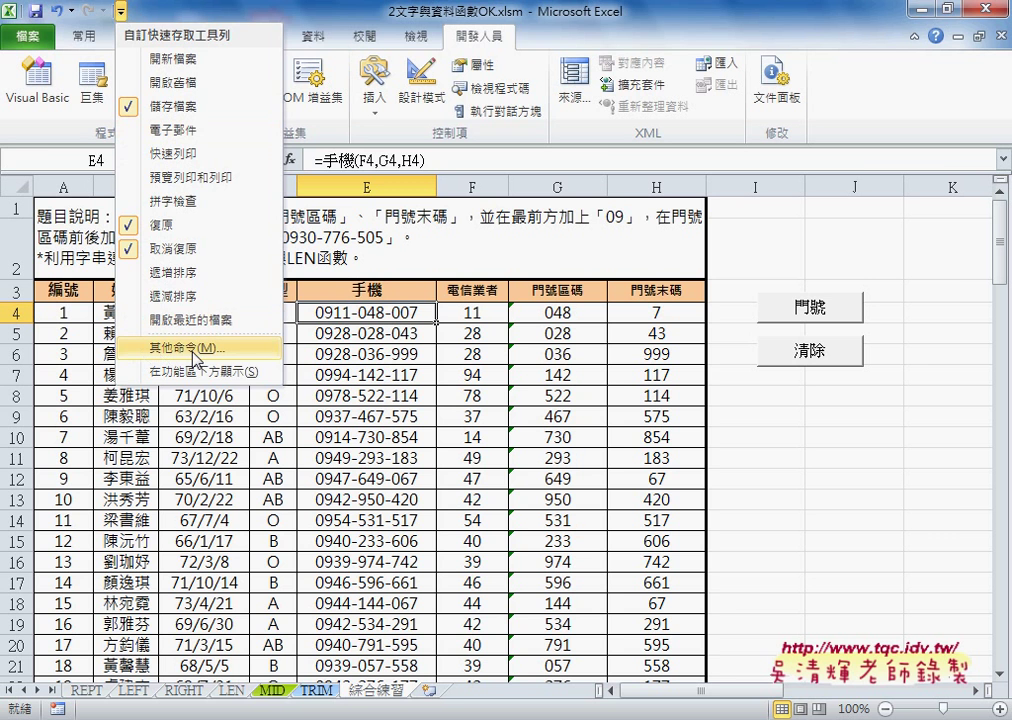
click(199, 350)
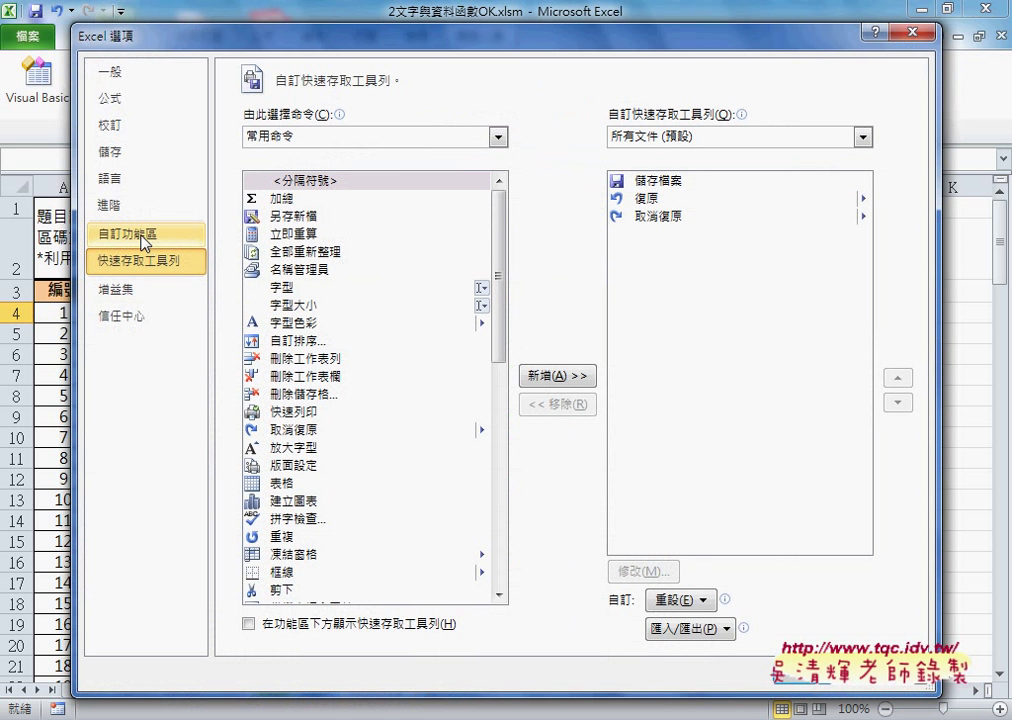
click(145, 240)
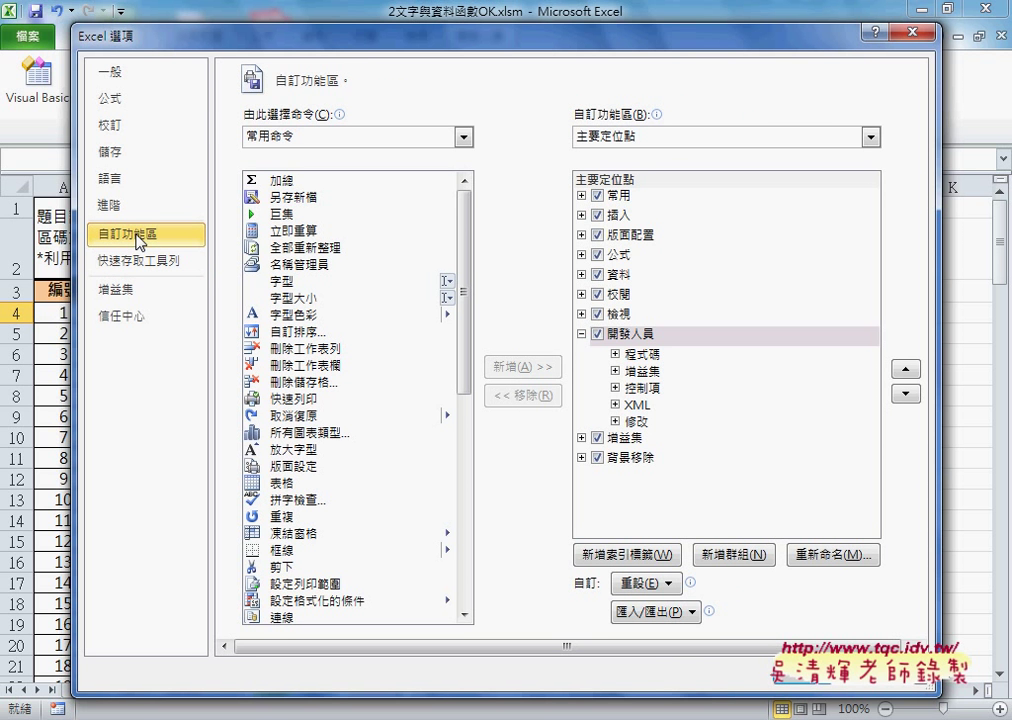
click(598, 335)
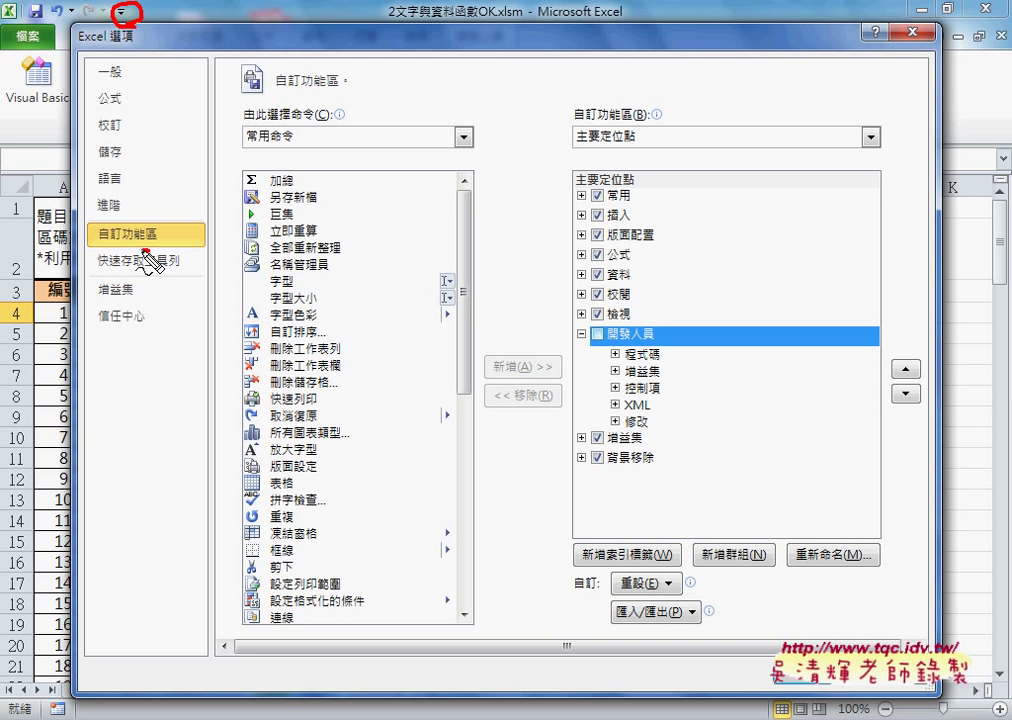
mouse_move(190, 234)
mouse_down()
mouse_move(588, 350)
mouse_move(660, 318)
mouse_up()
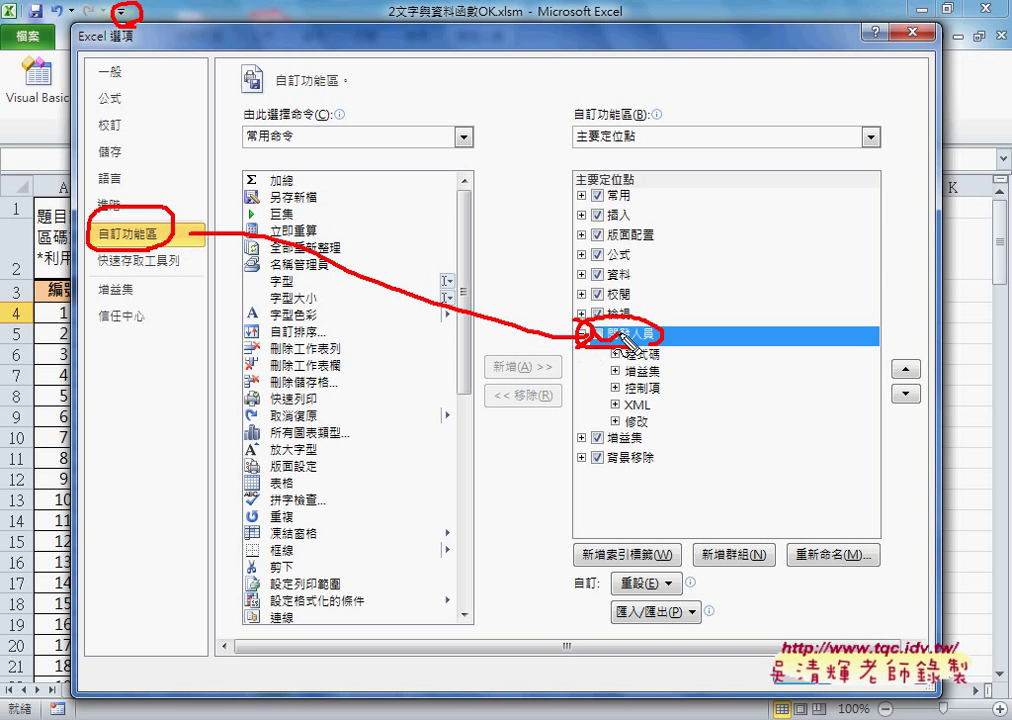
key(Escape)
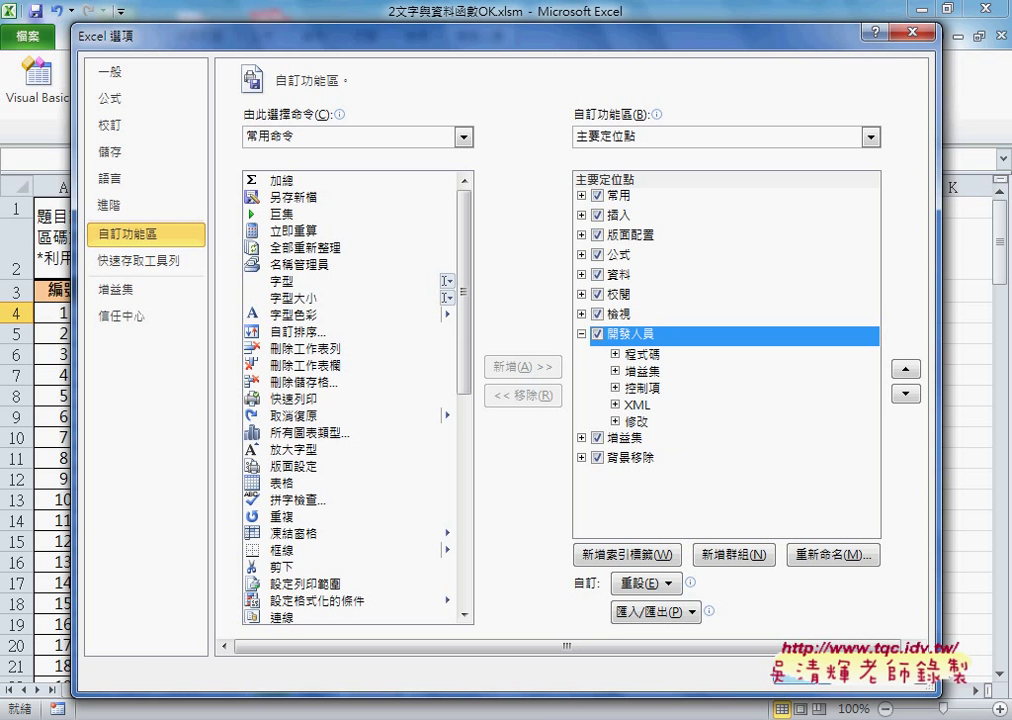
key(Return)
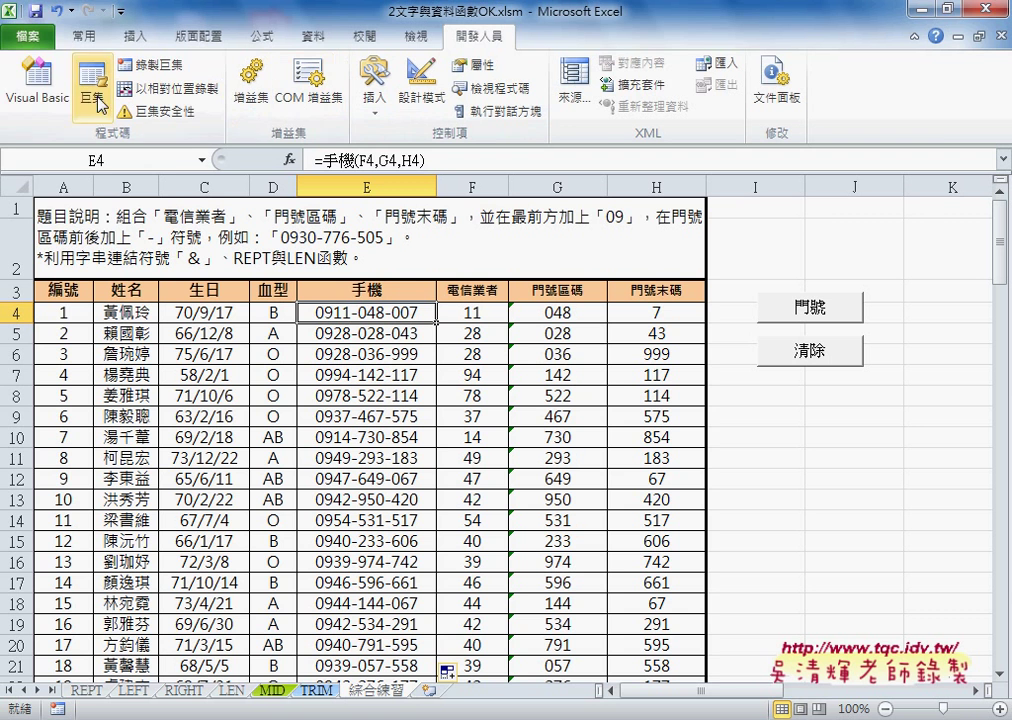
click(47, 103)
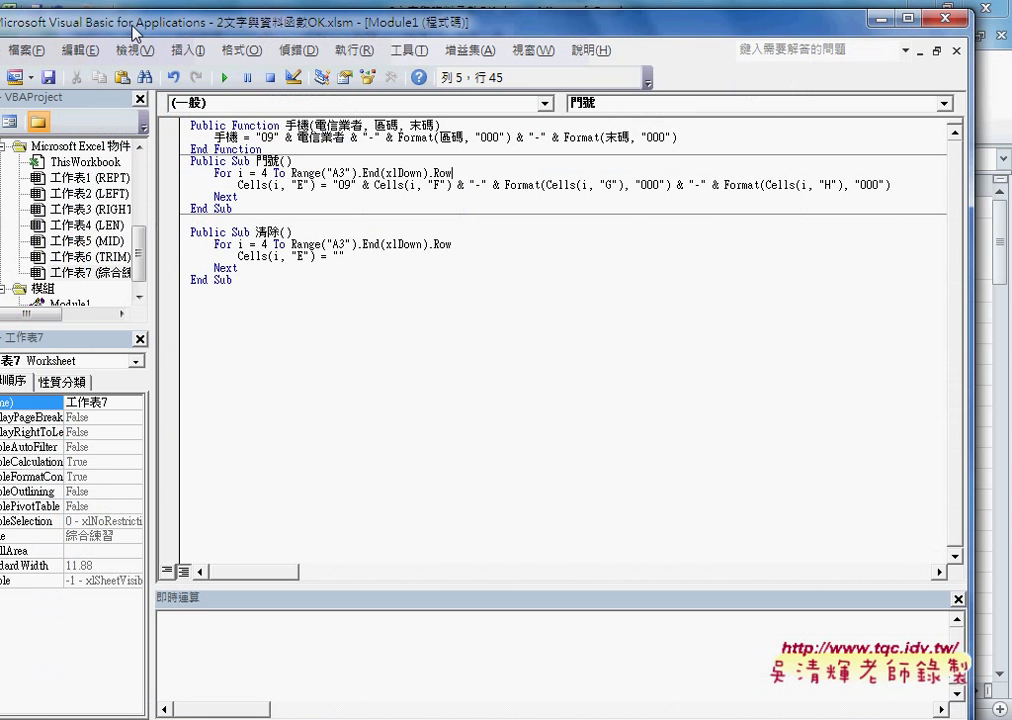
double_click(108, 22)
click(66, 50)
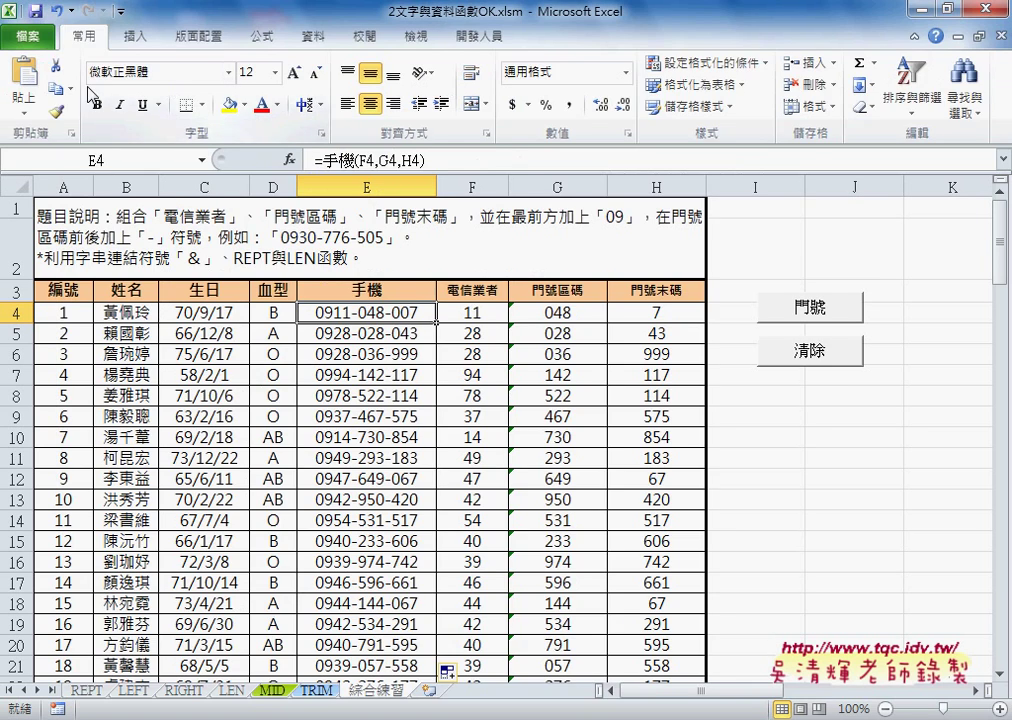
click(40, 90)
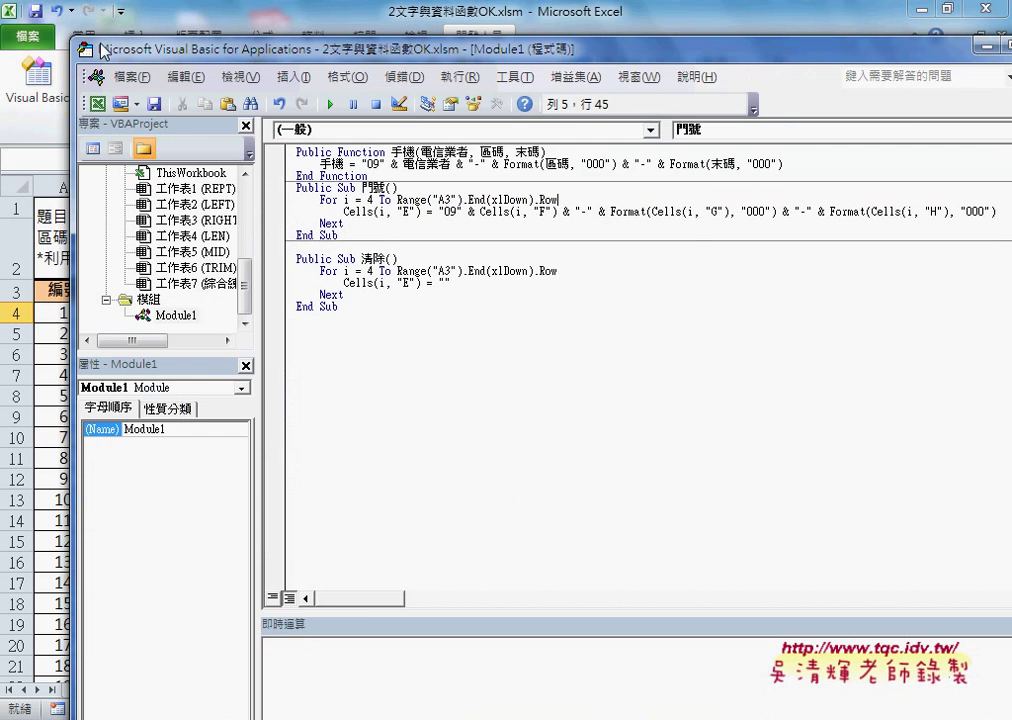
mouse_move(140, 19)
mouse_down()
mouse_move(362, 188)
mouse_move(221, 115)
mouse_up()
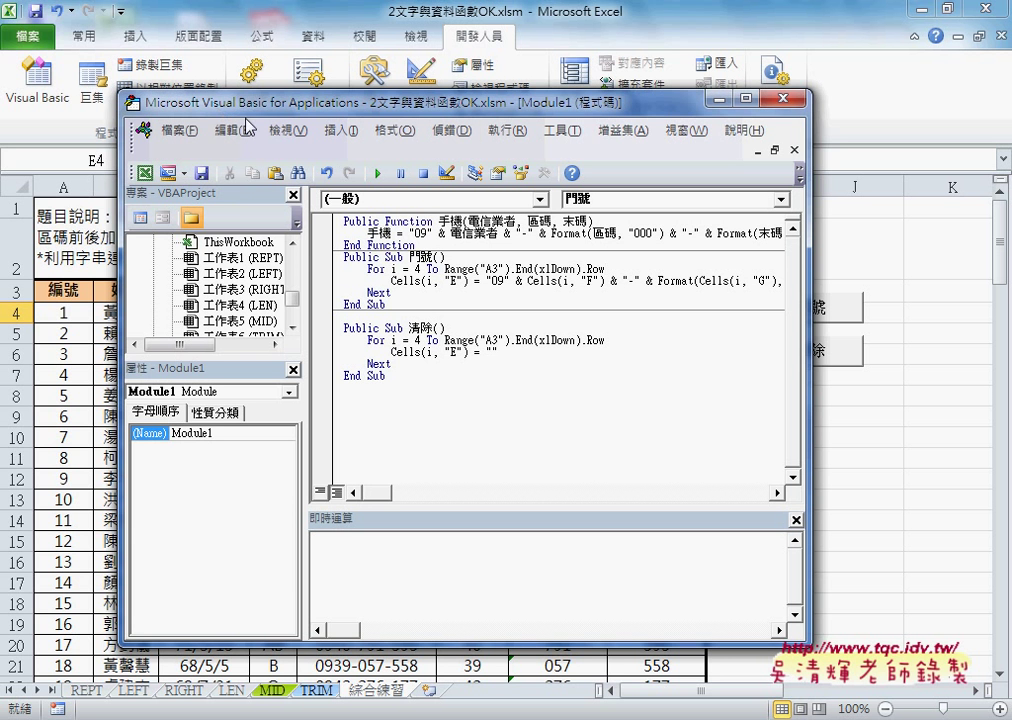
click(785, 101)
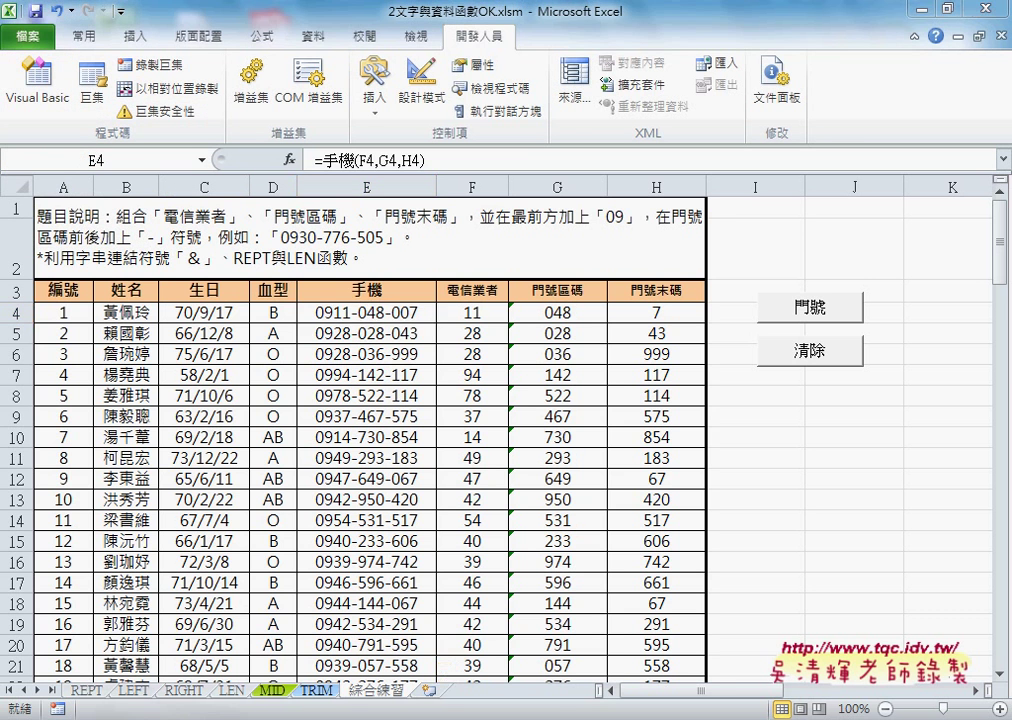
key(alt+Tab)
- Advance the Drive preview to 05_文字綜合練習題解答(TEXT函數).png showing the TEXT-based formula
click(980, 402)
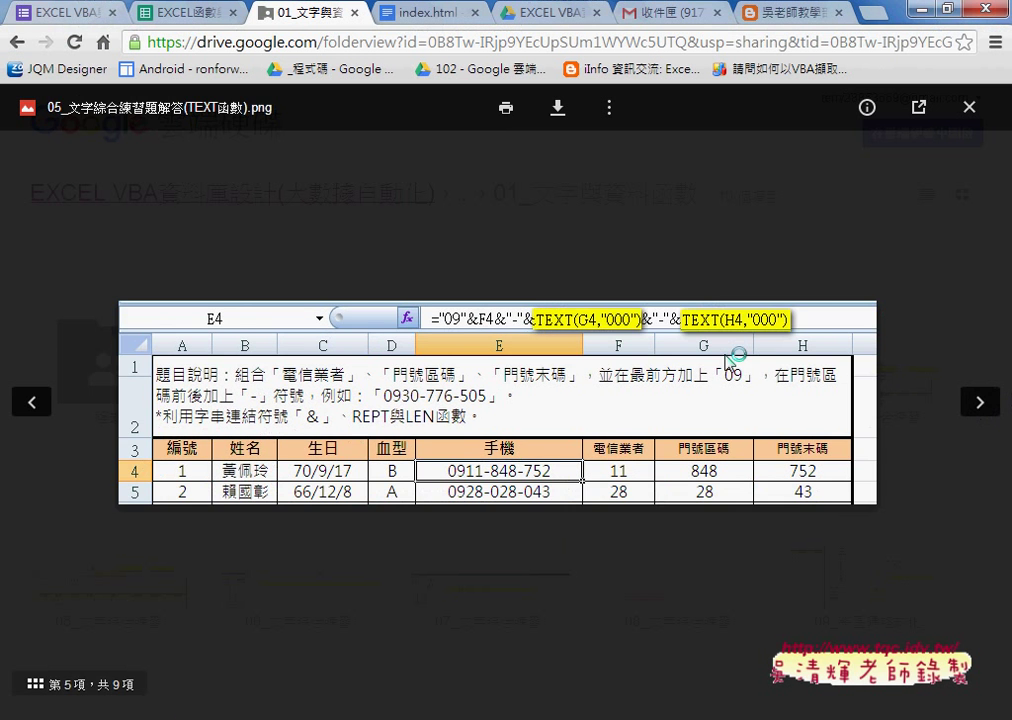